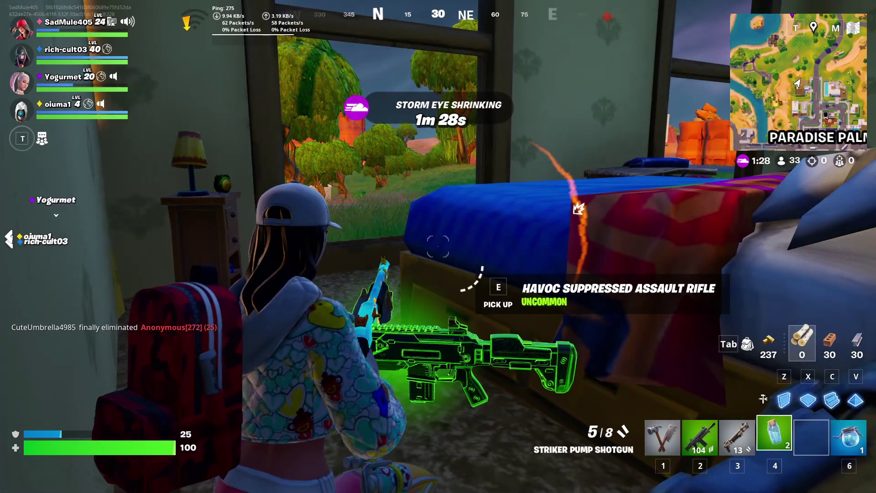
- Drink the Small Shield Potion, toggle build mode on and off, and run past the hedges
key(4)
click(438, 247)
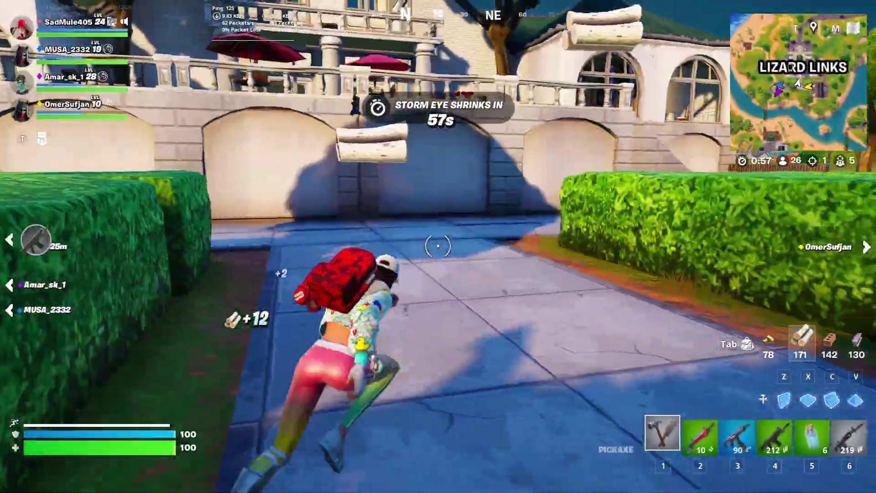
key(c)
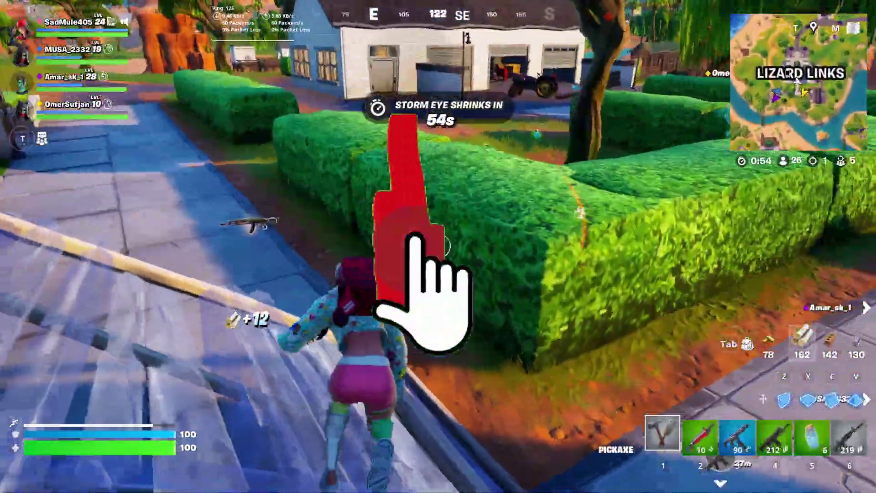
key(q)
key(w)
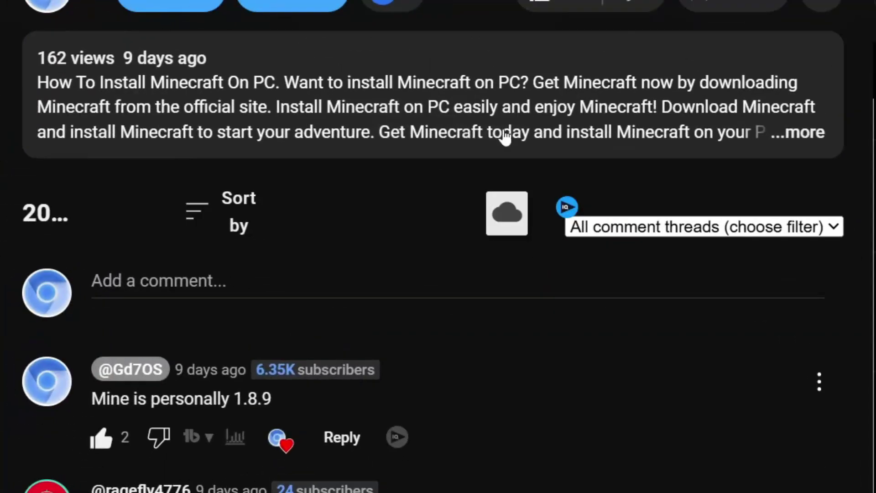
- Expand the video description and follow its Website link to the blog post
click(803, 132)
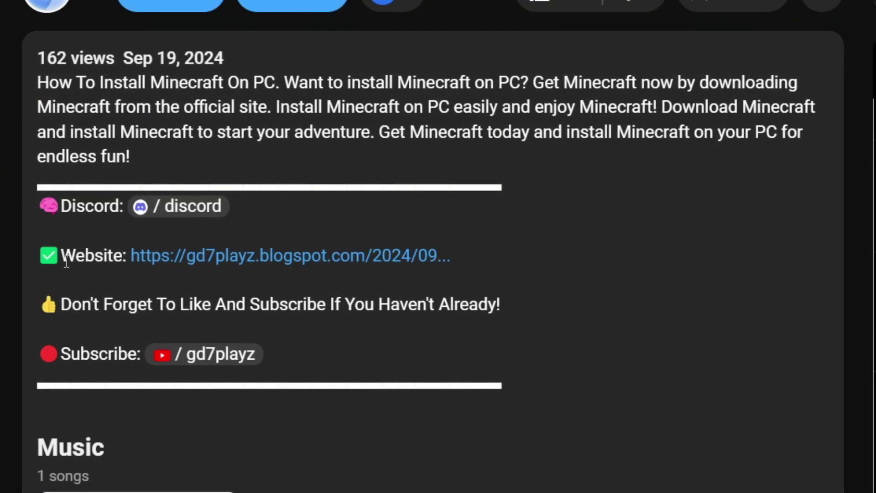
click(288, 265)
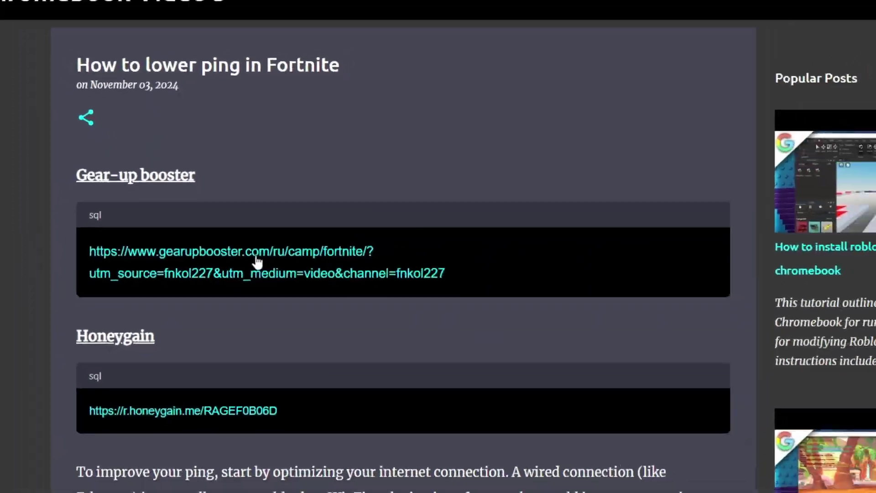
- Follow the gearupbooster.com link in the Gear-up booster code box
click(222, 247)
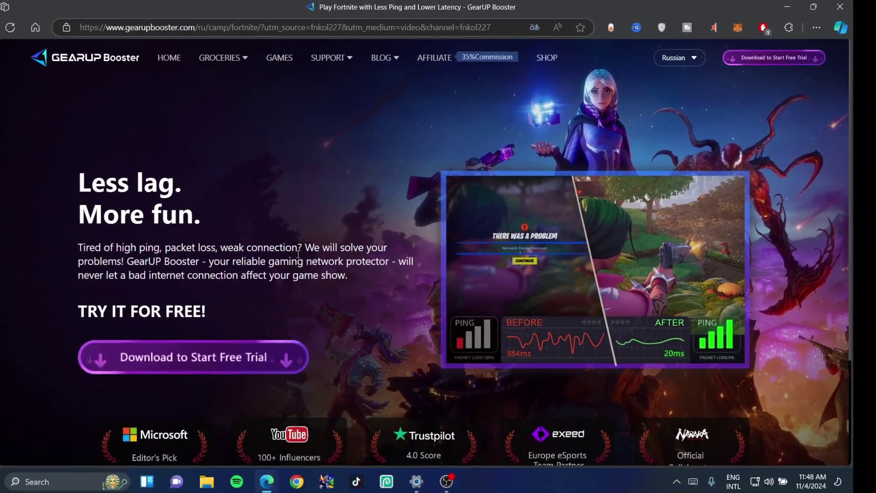
- Download the GearUP Booster free-trial installer from Edge and install it
click(209, 363)
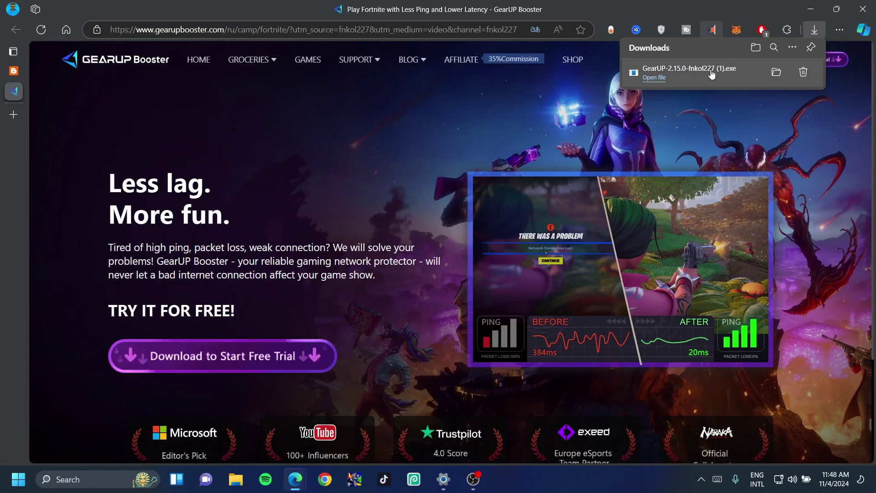
click(714, 78)
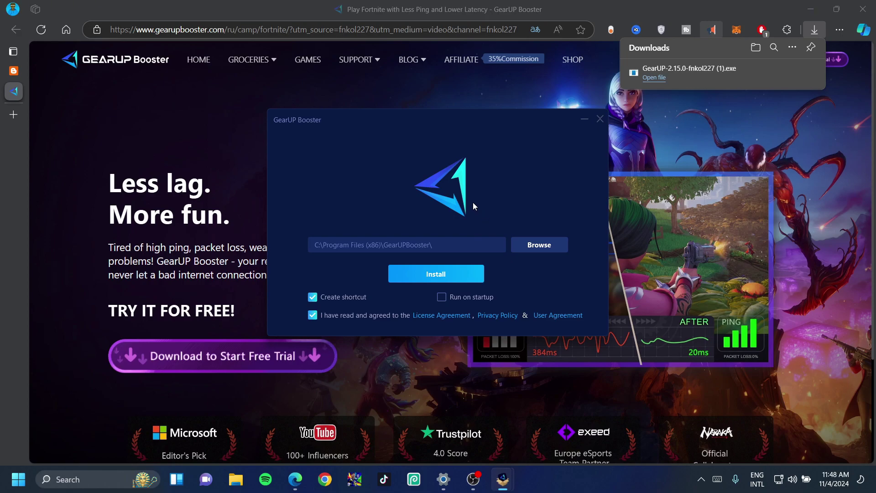
click(430, 275)
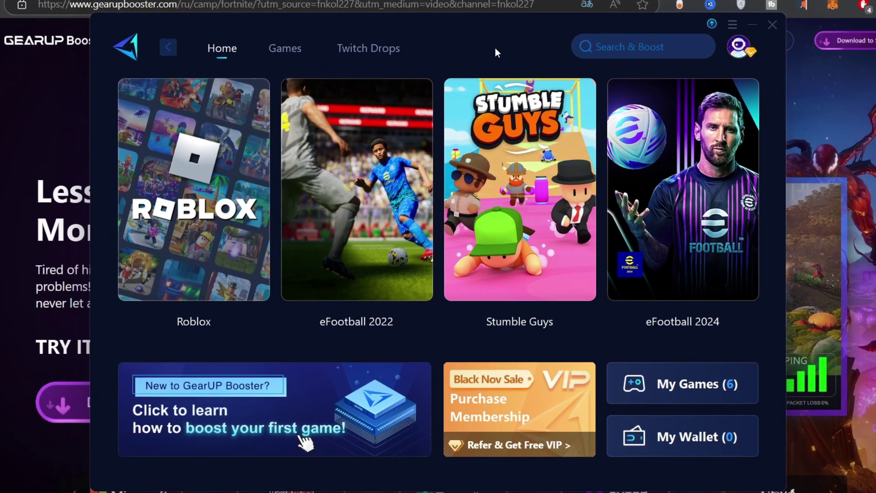
- Search 'fortnite' in Search & Boost and add Fortnite to the boosted games
click(621, 46)
text(fortnite)
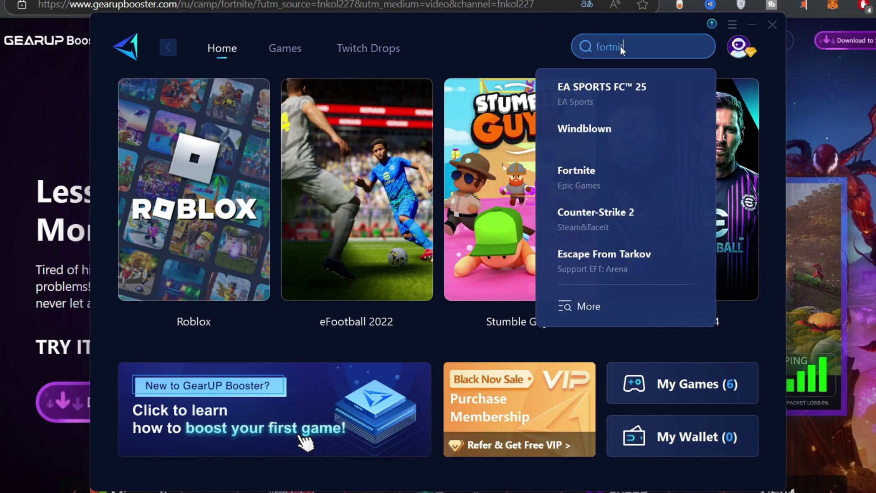
click(591, 91)
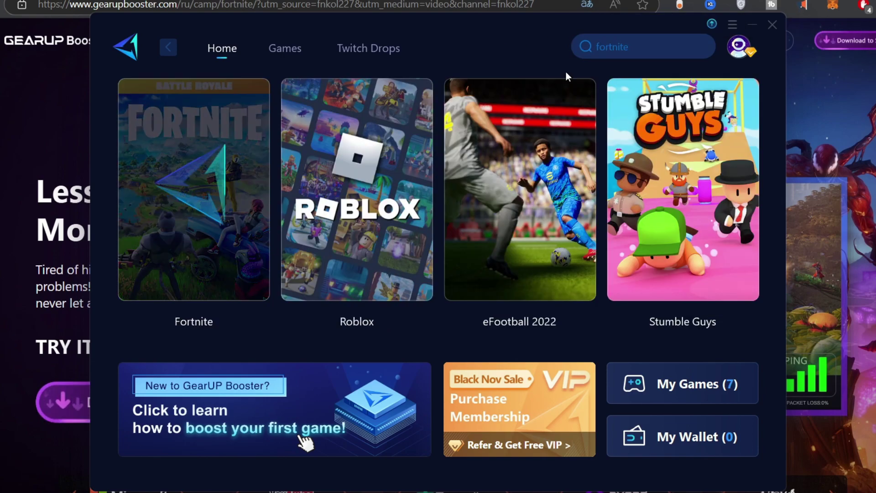
click(230, 230)
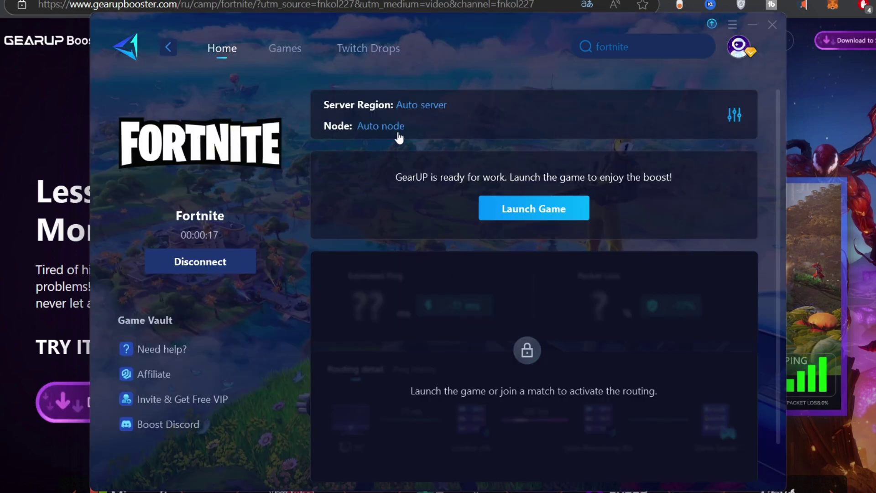
click(426, 105)
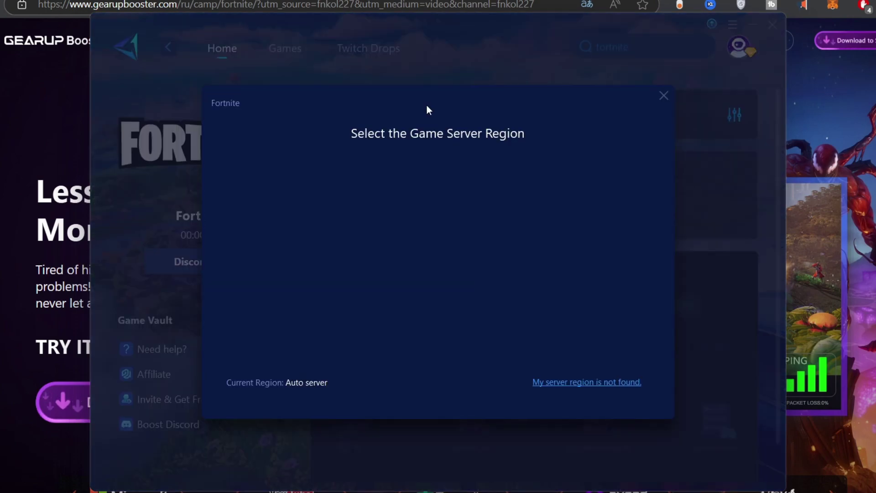
scroll(505, 264, down, 3)
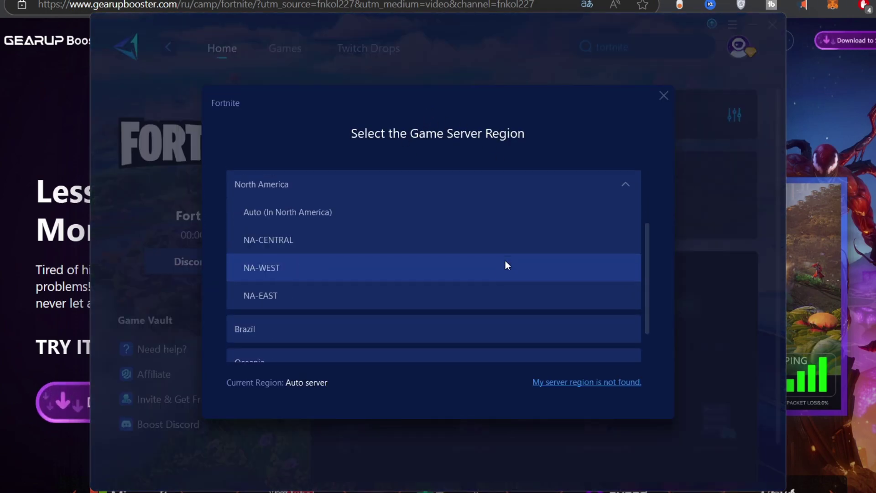
scroll(506, 264, up, 3)
scroll(470, 249, up, 1)
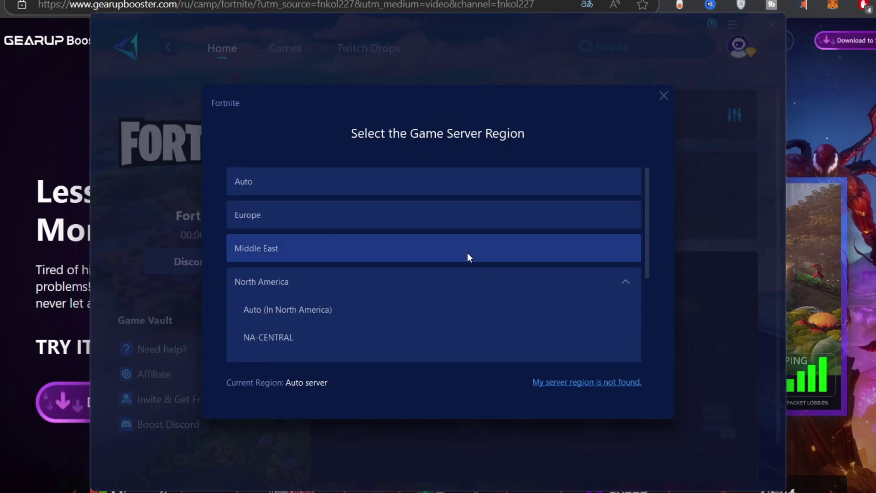
click(429, 212)
click(396, 331)
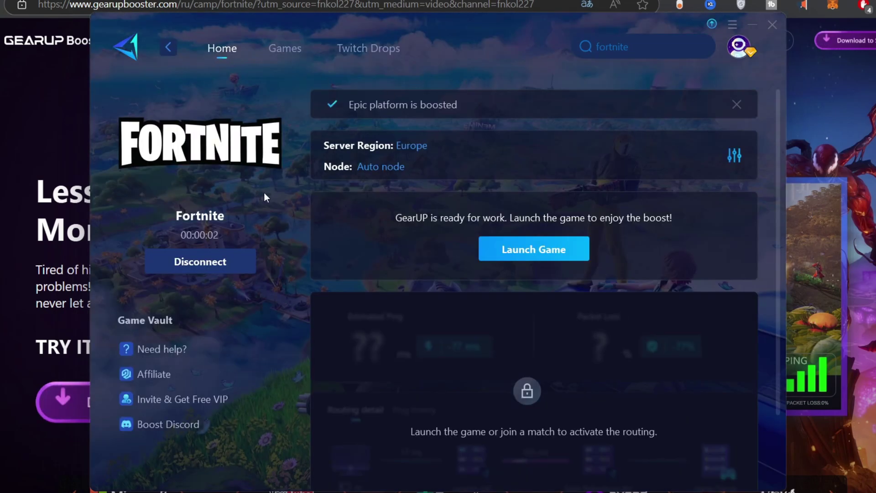
- Switch Fortnite's node to Auto → Paris, FR 03 Process Mode (111 ms) and confirm
click(394, 167)
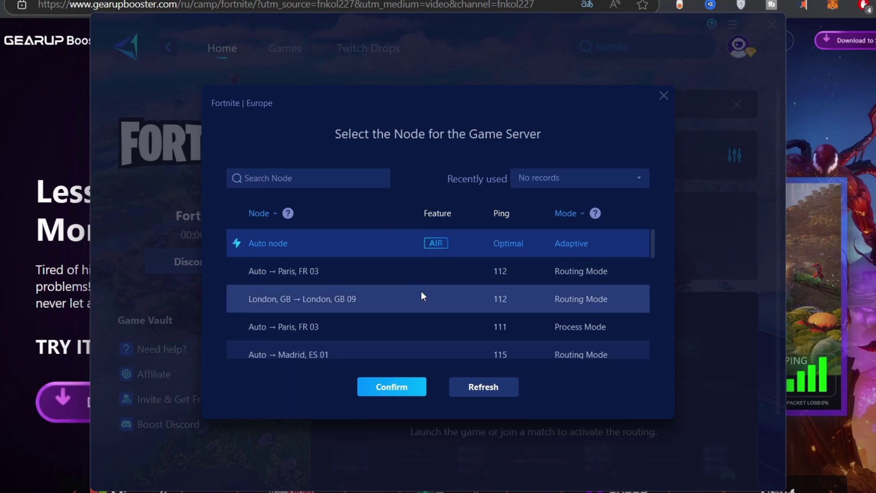
scroll(421, 292, down, 1)
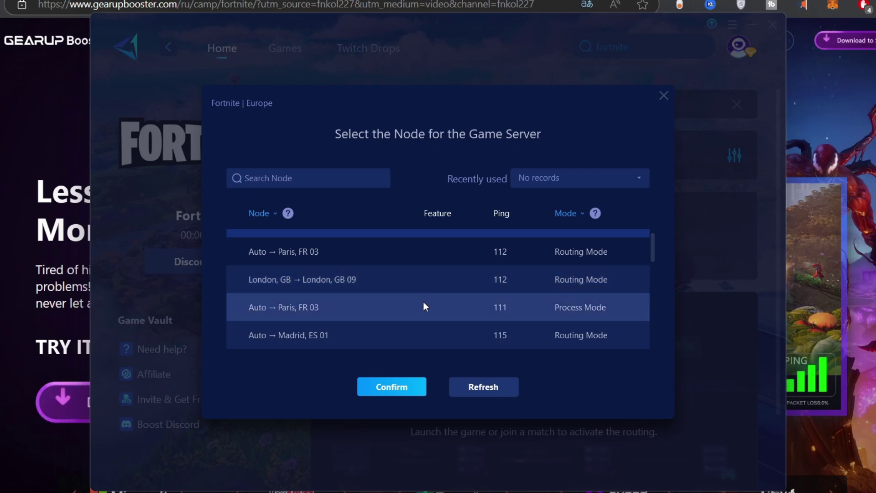
scroll(423, 307, down, 1)
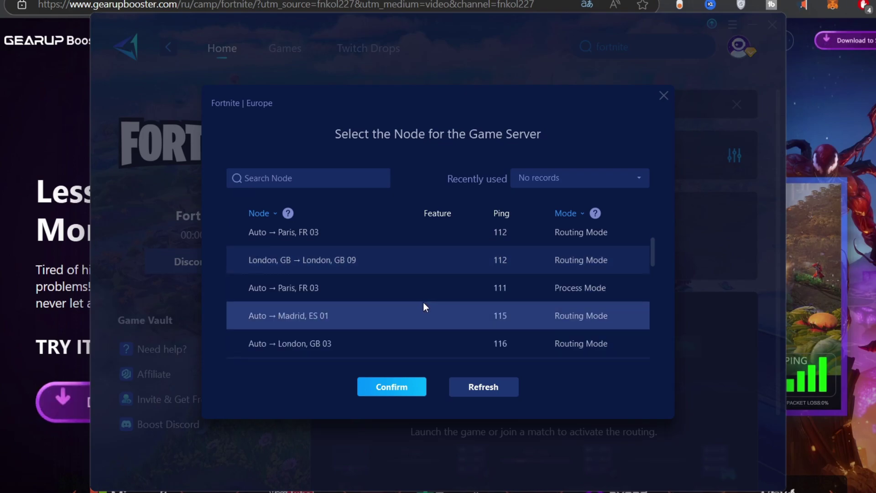
click(317, 295)
click(404, 383)
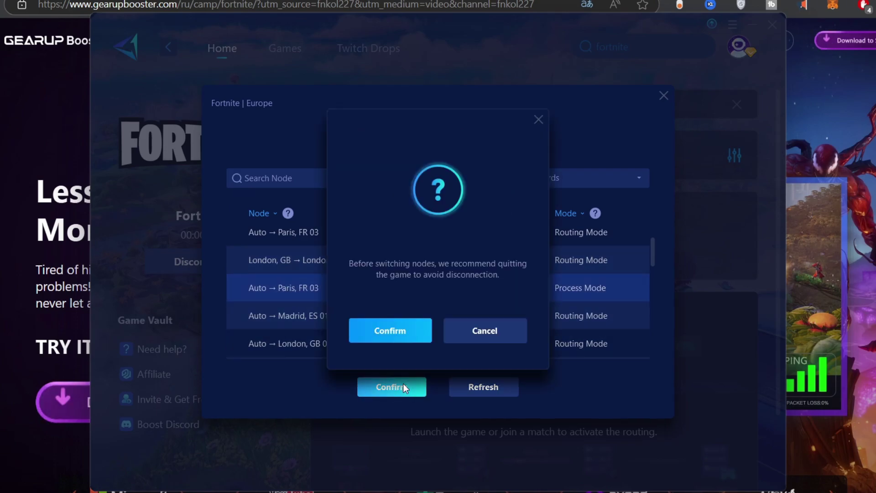
click(386, 332)
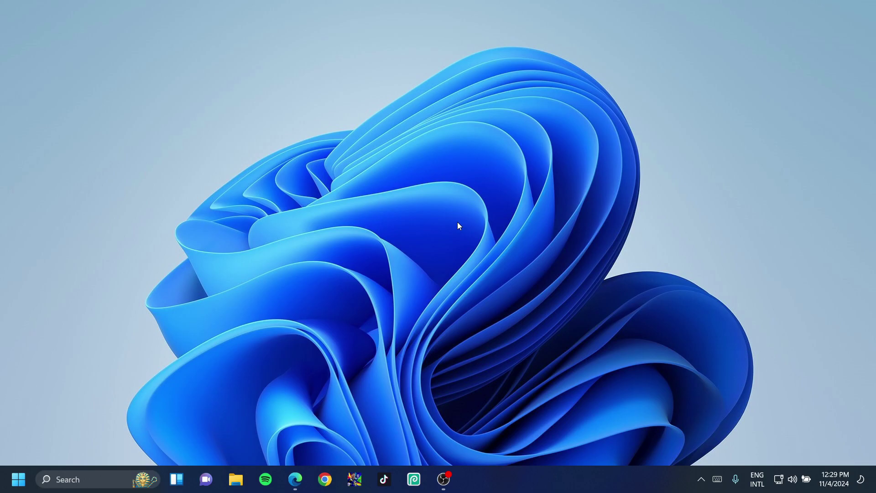
- Search Start for 'creat' to open System Properties and center its window
click(17, 480)
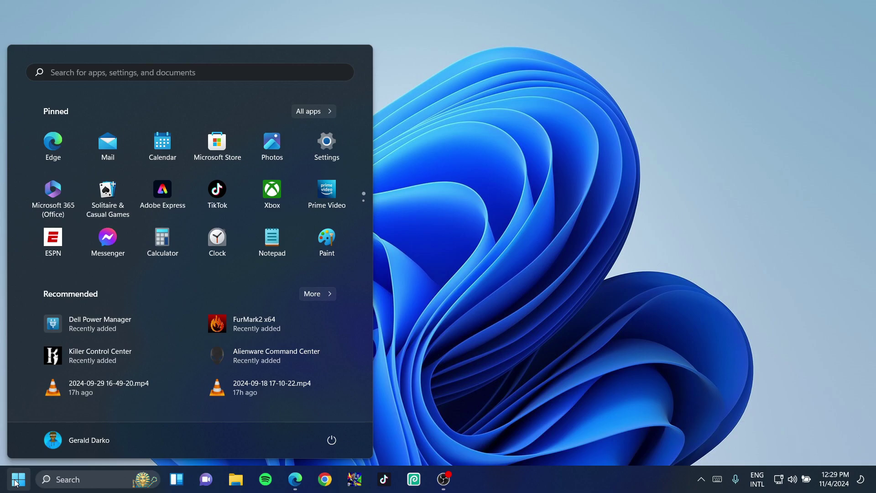
text(creat)
click(332, 188)
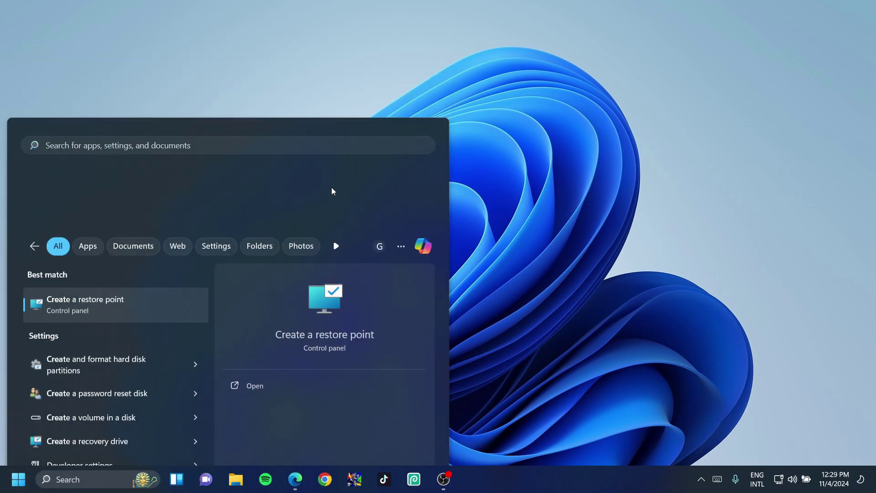
drag(176, 41, 424, 88)
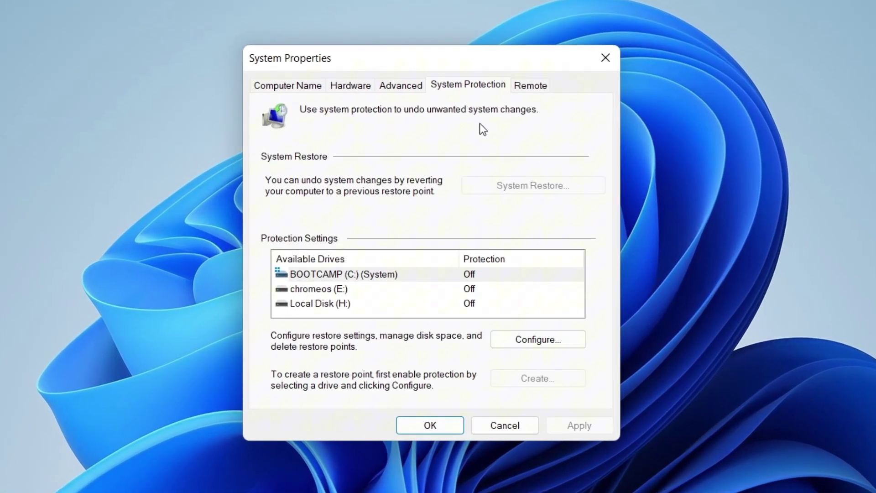
- Turn on system protection for the BOOTCAMP (C:) drive
click(331, 275)
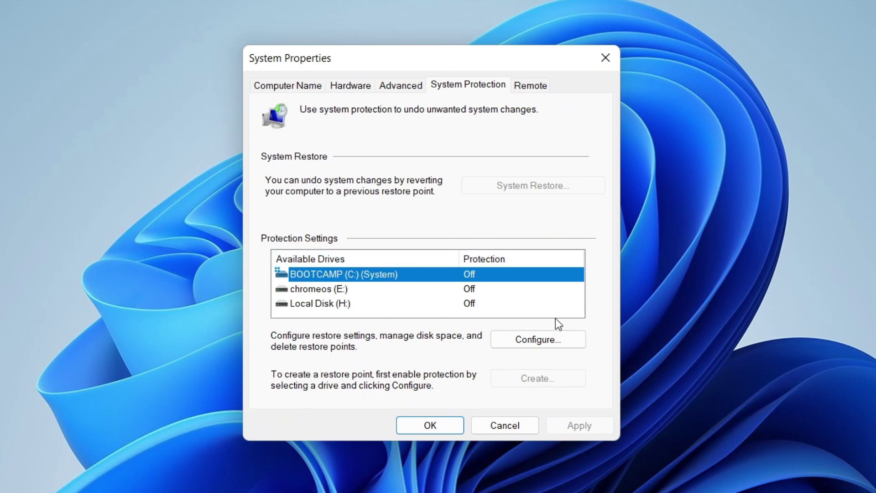
click(514, 343)
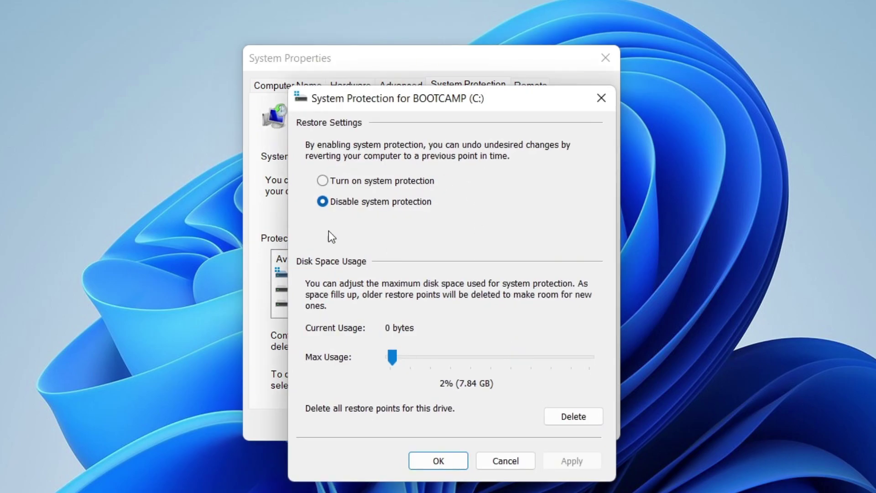
click(322, 181)
click(570, 460)
click(437, 461)
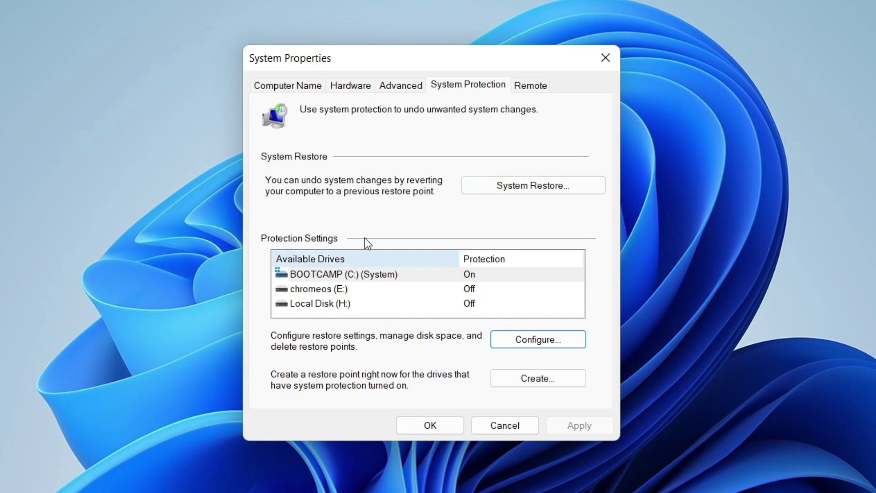
- Create a restore point named 'fortnite'
click(545, 378)
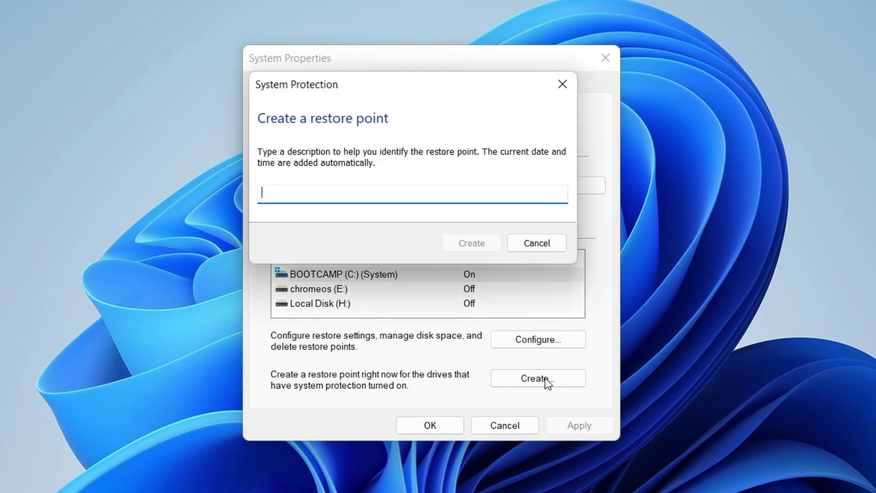
text(fortnite)
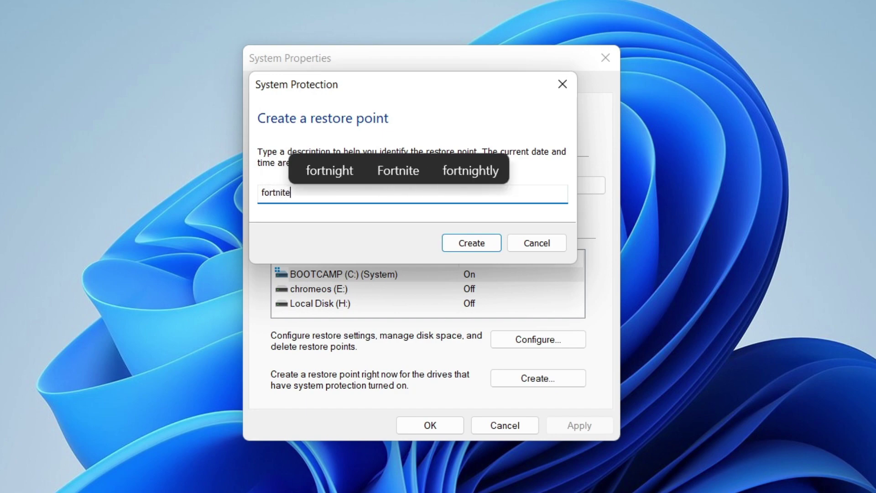
click(461, 242)
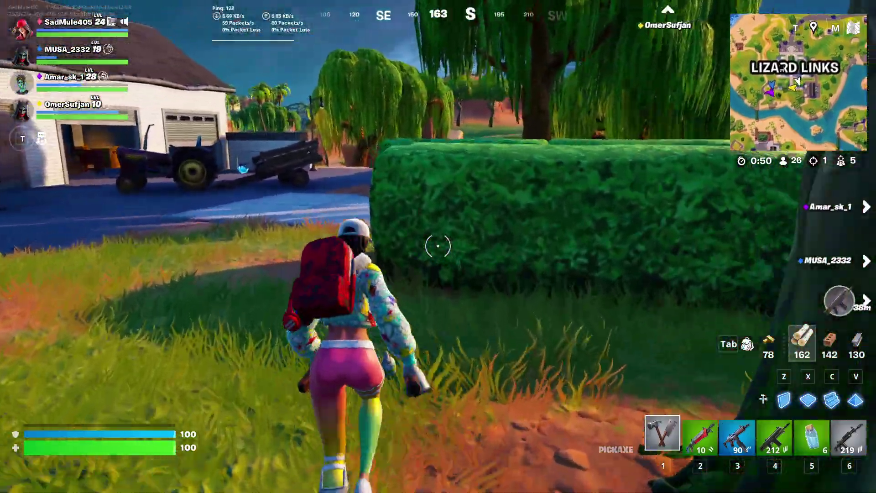
- Chop a tree for wood in the match, then search Windows for 'setting'
key(w)
click(437, 246)
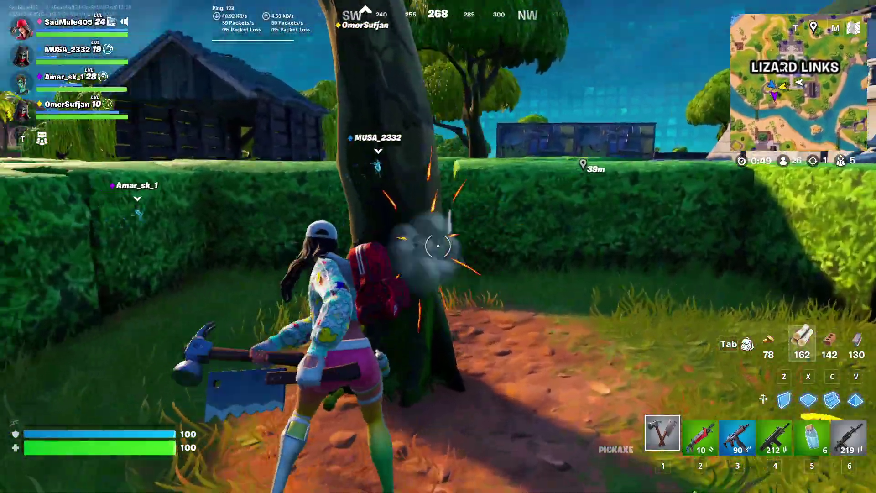
click(438, 246)
click(438, 246)
key(w)
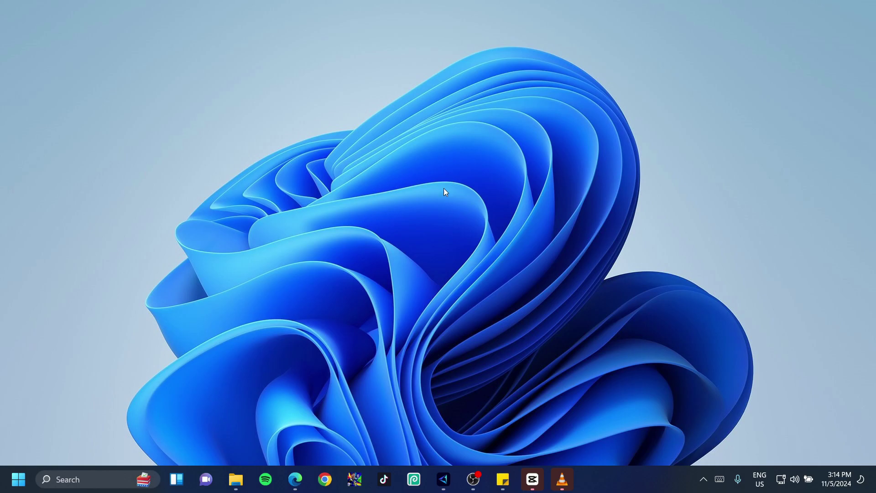
click(19, 479)
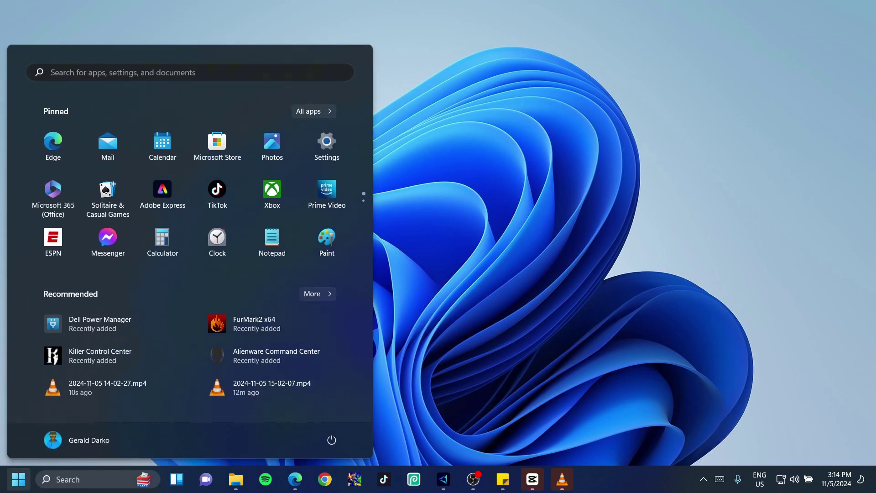
text(setting)
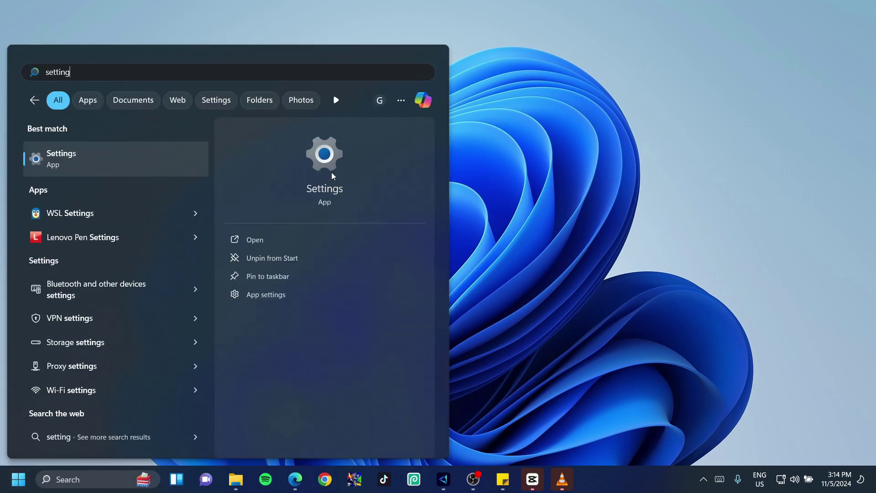
- Open Windows Update in Settings, then reveal the hidden taskbar tray icons
click(331, 173)
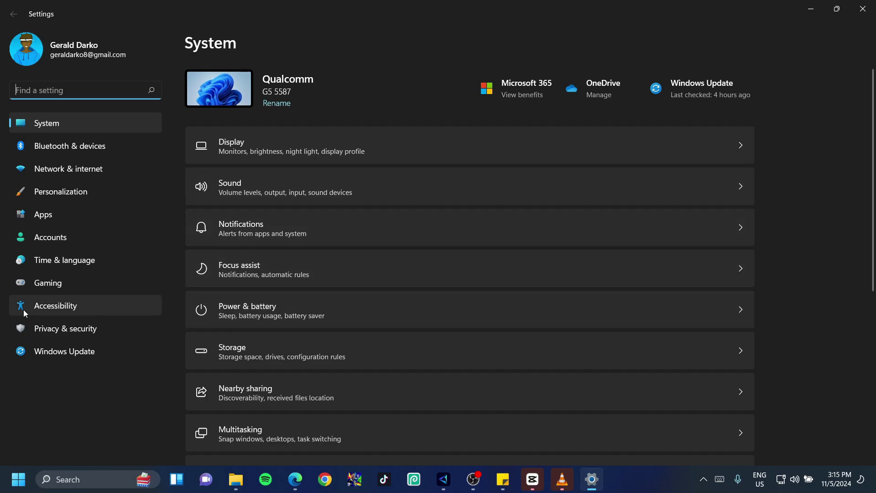
click(55, 350)
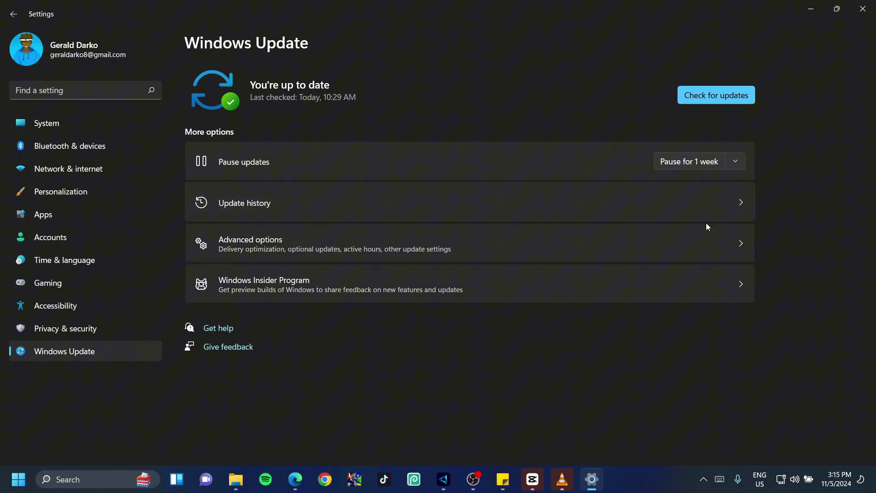
click(704, 483)
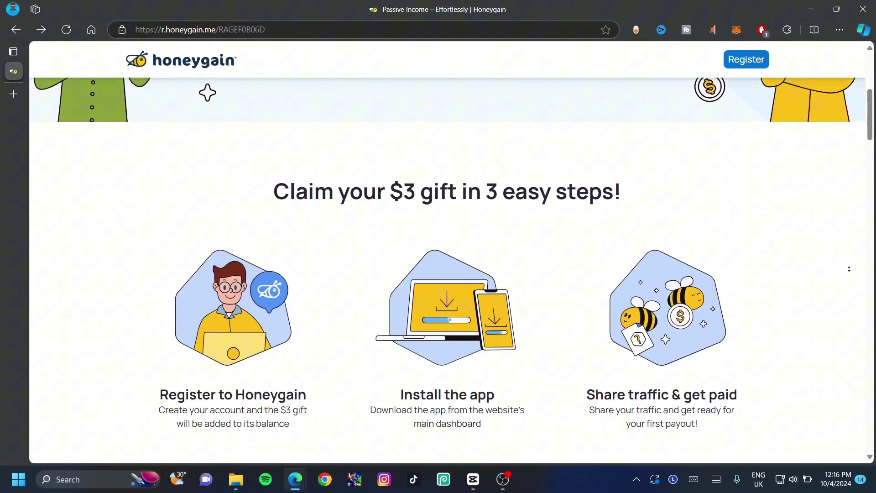
scroll(848, 270, down, 15)
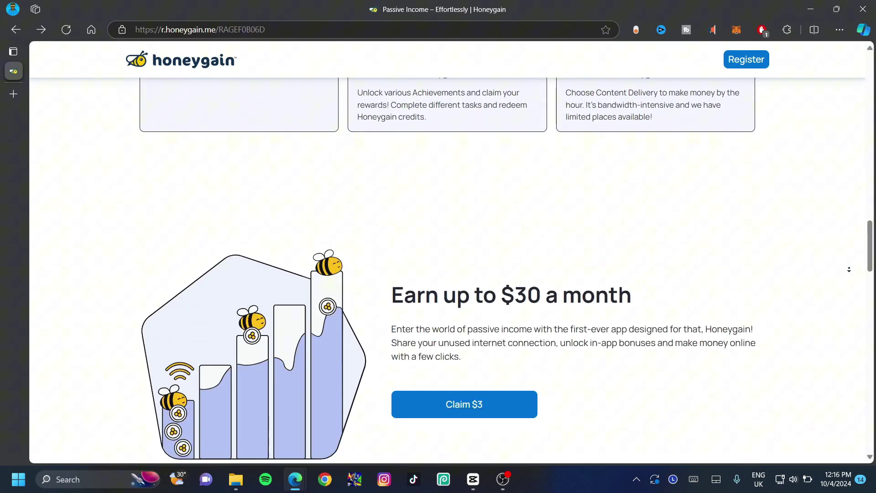
- Scroll the Honeygain page and highlight, then deselect, the 'Earn up to $30 a month' heading
drag(391, 240, 631, 254)
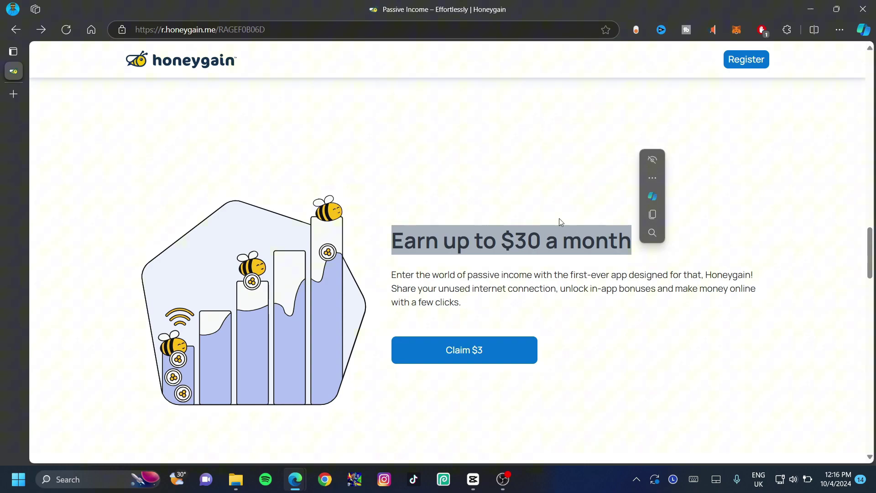
click(460, 373)
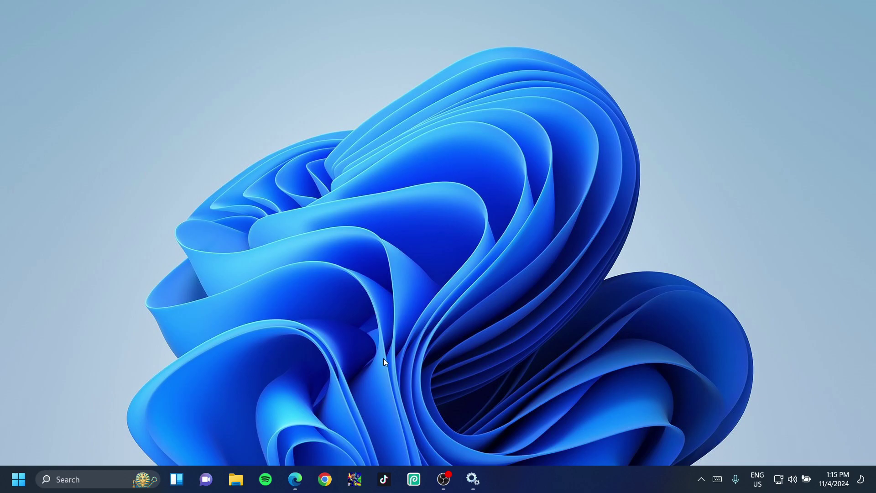
- Open Task Manager and sort processes by network usage, heaviest first, with Microsoft Edge on top
right_click(16, 484)
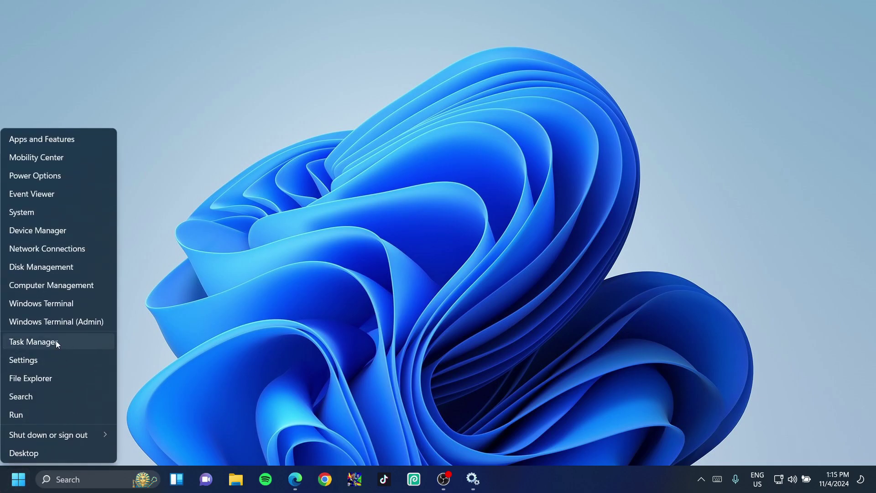
click(55, 343)
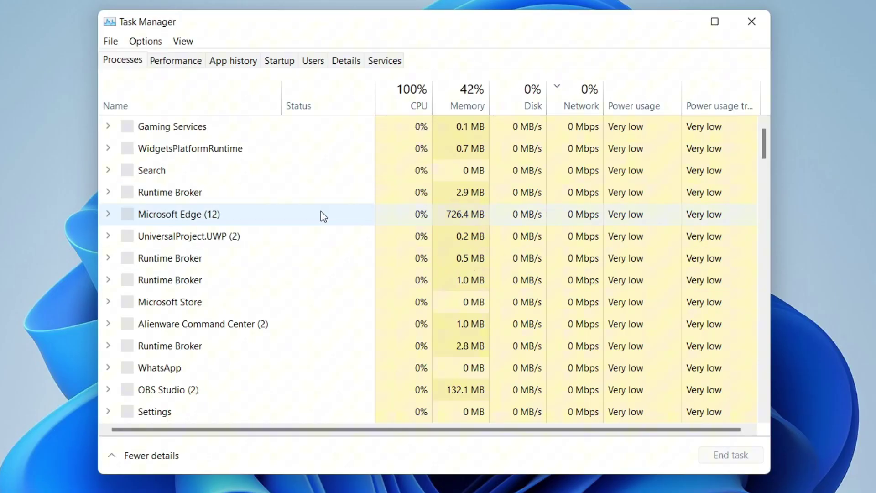
click(560, 92)
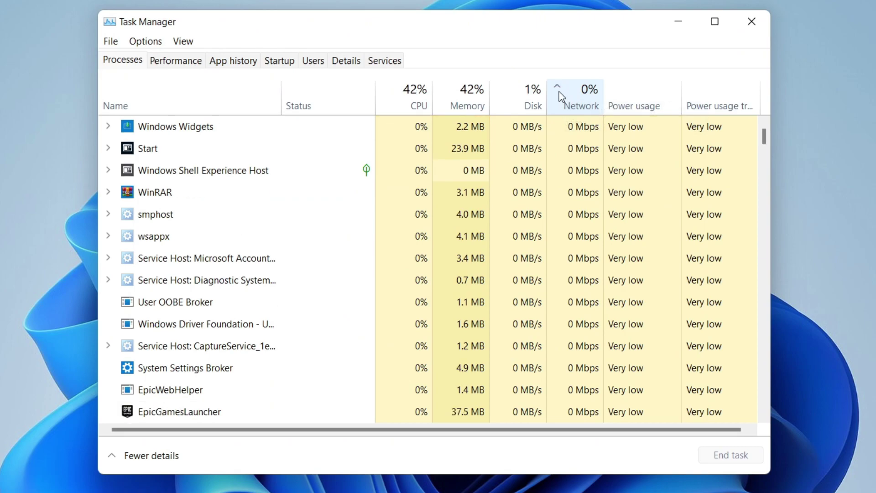
click(560, 96)
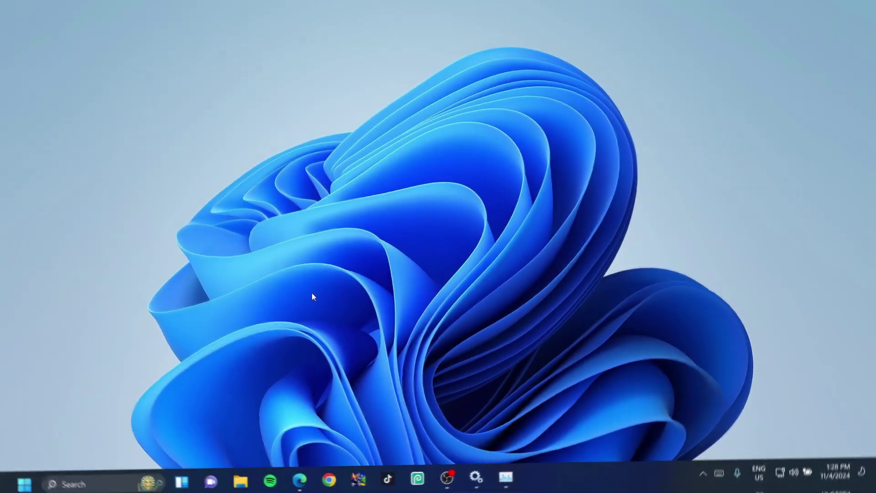
- Search 'cont' for Control Panel and go through Network and Sharing Center to Change adapter settings
key(super)
text(cont)
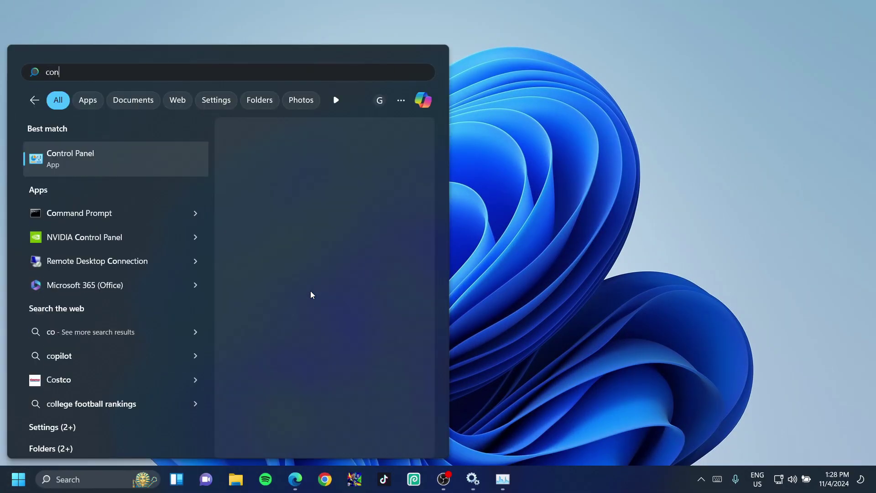
click(326, 183)
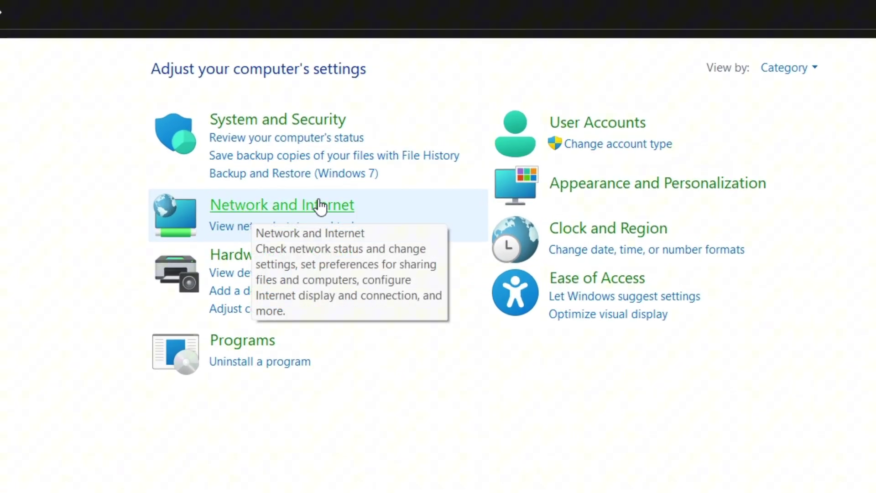
click(313, 206)
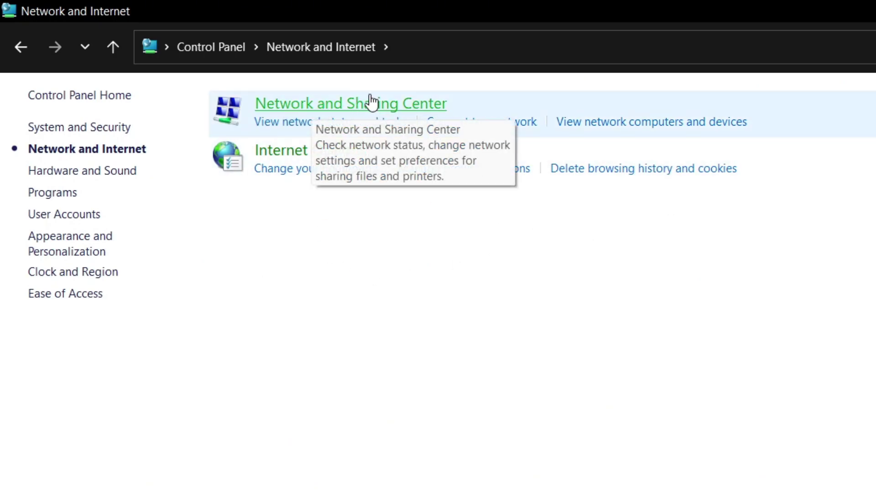
click(358, 104)
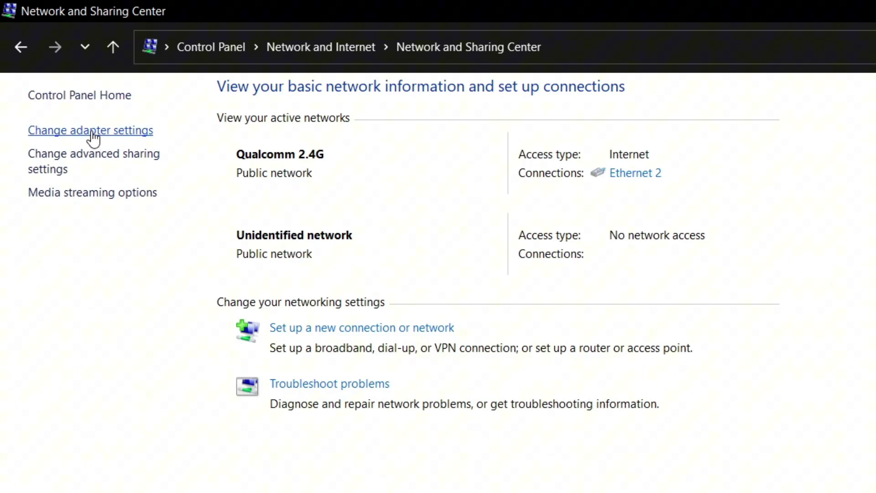
click(93, 132)
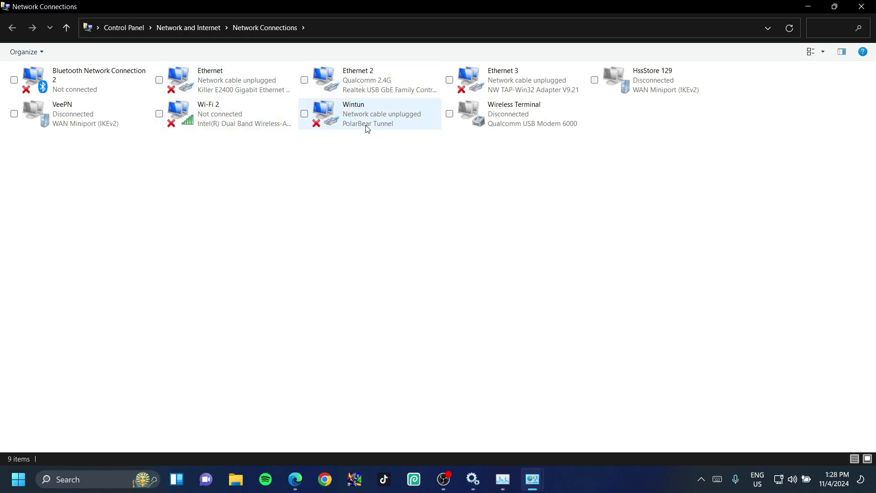
- In Ethernet 2's IPv4 properties, enter DNS servers 1.1.1.1 and 8.8.8.8 manually and confirm
double_click(381, 85)
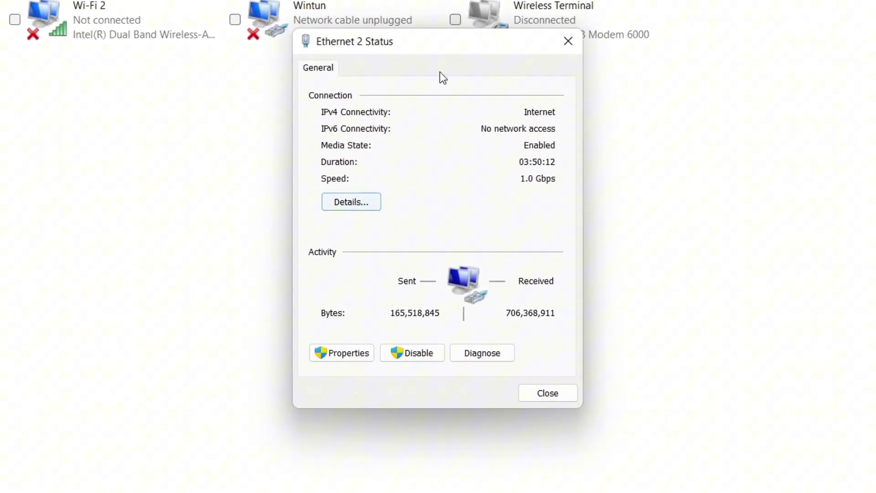
click(349, 356)
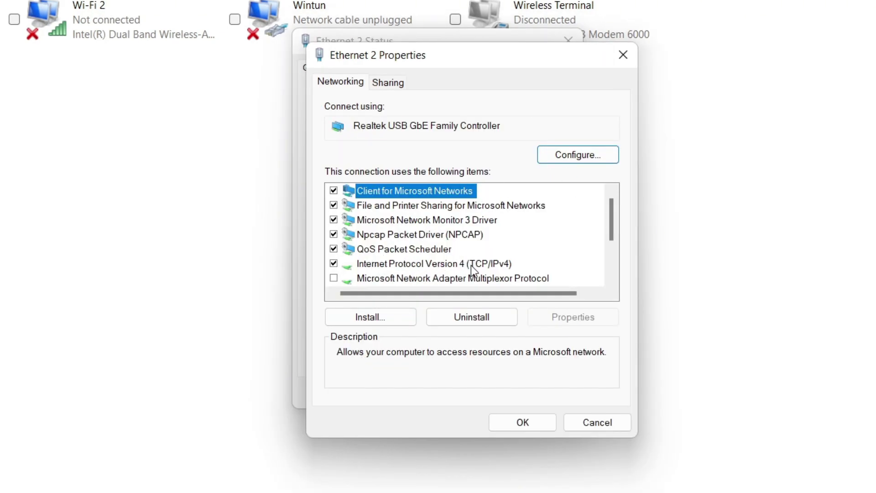
double_click(390, 263)
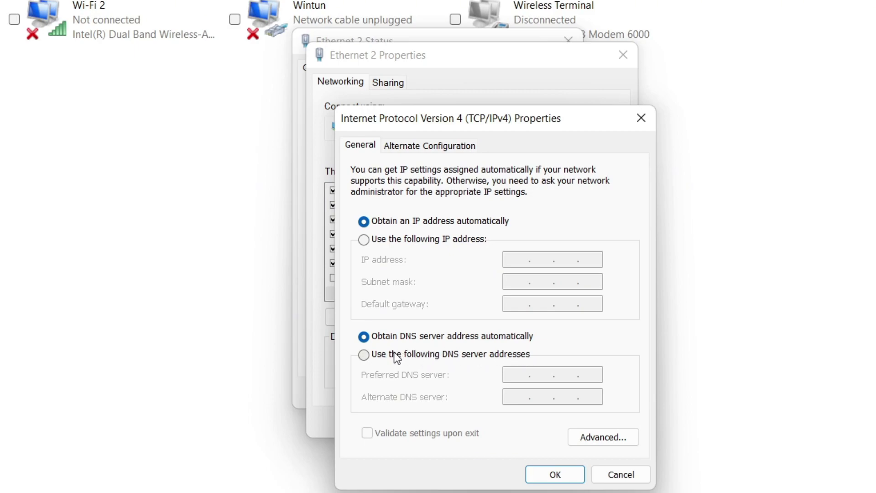
click(364, 354)
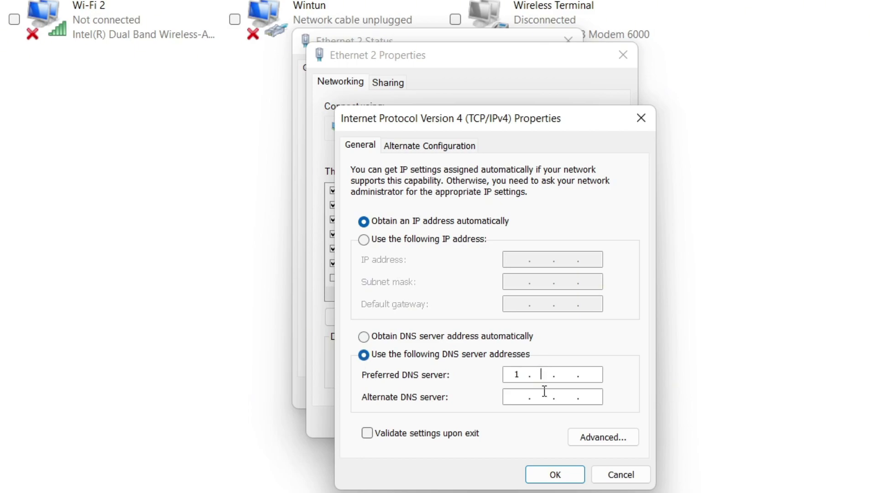
text(1.1)
text(.1)
text(8.)
text(8)
text(.8.)
text(8)
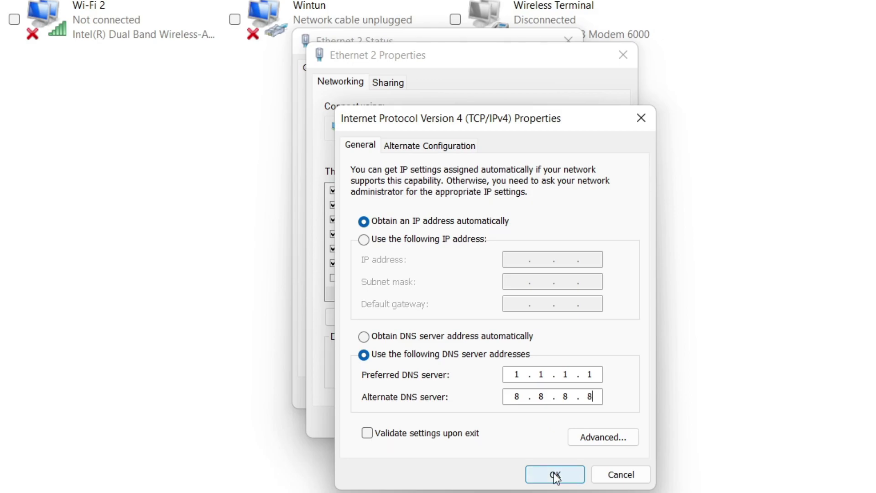
click(554, 472)
click(507, 421)
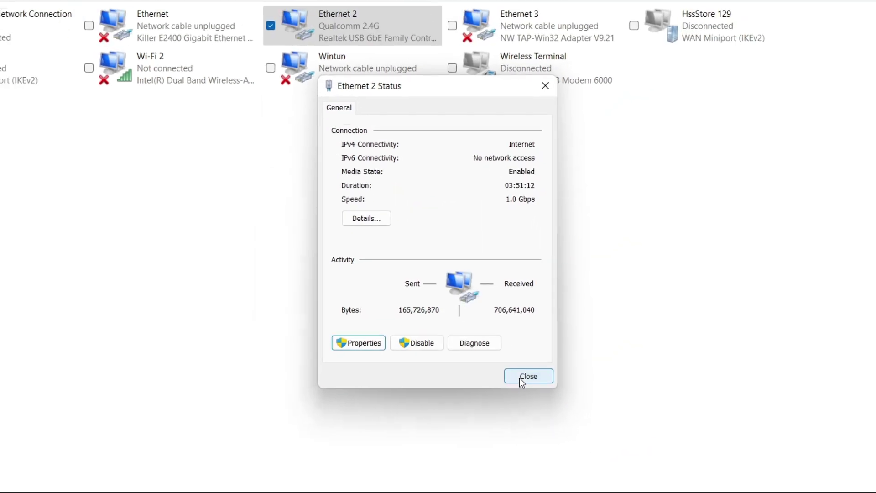
- Close the Ethernet 2 status window and search 'cmd' to find Command Prompt
click(520, 377)
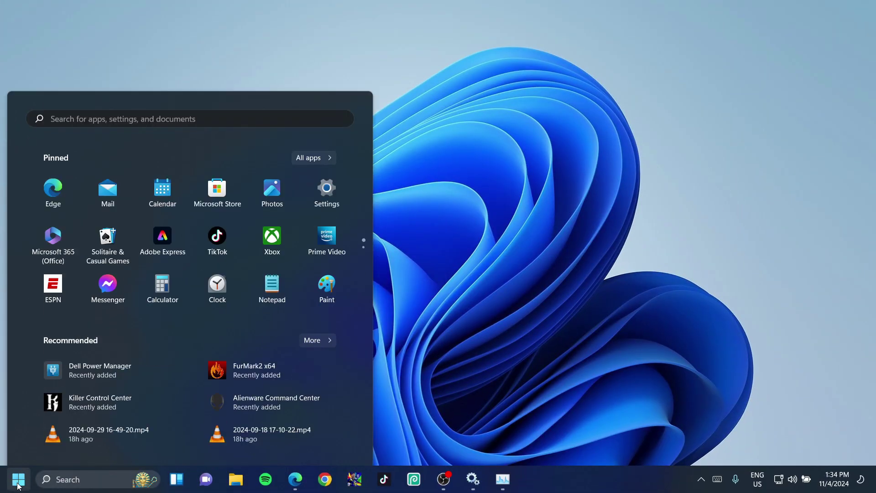
text(cmd)
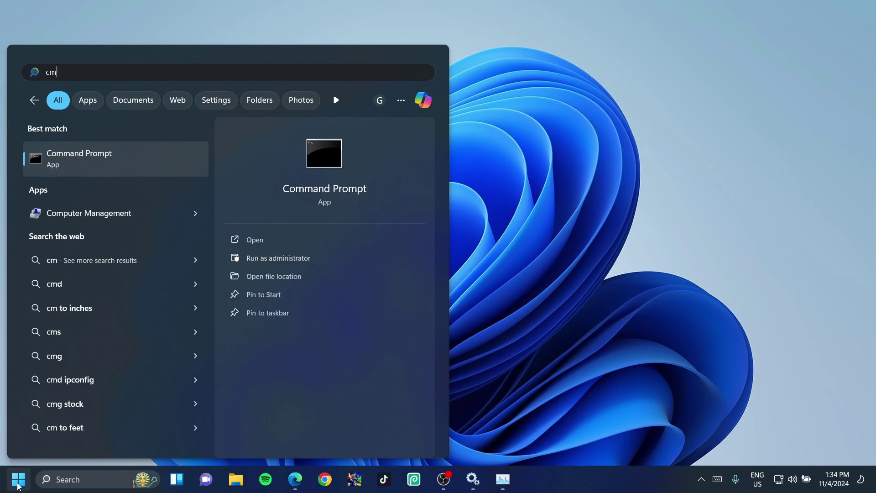
- Run 'ipconfig /flushdns' in Command Prompt as administrator
click(297, 259)
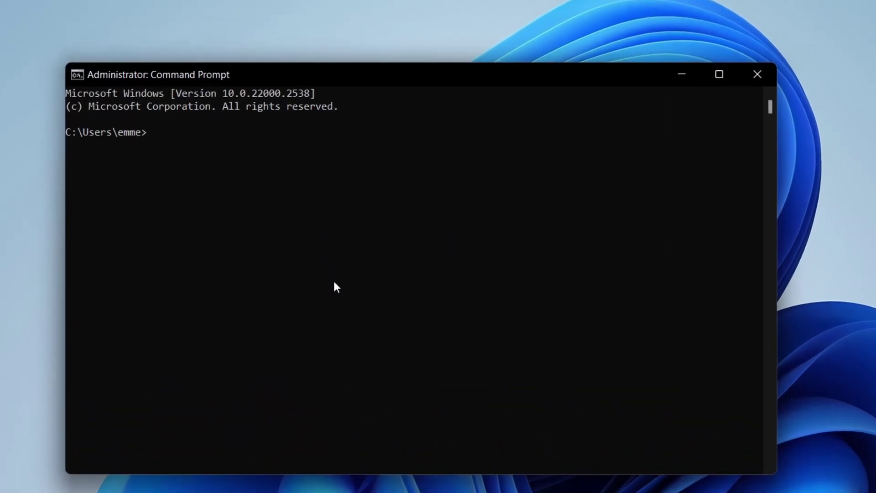
text(ipconfig)
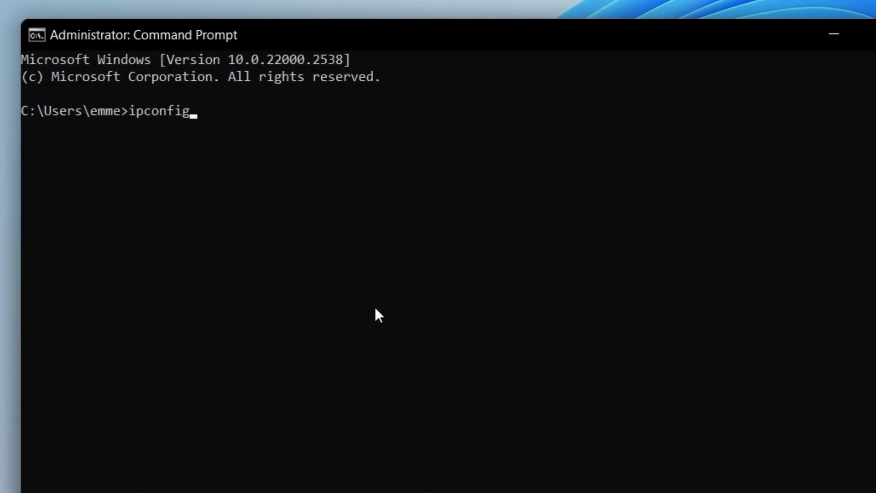
text( /flushdns)
key(Return)
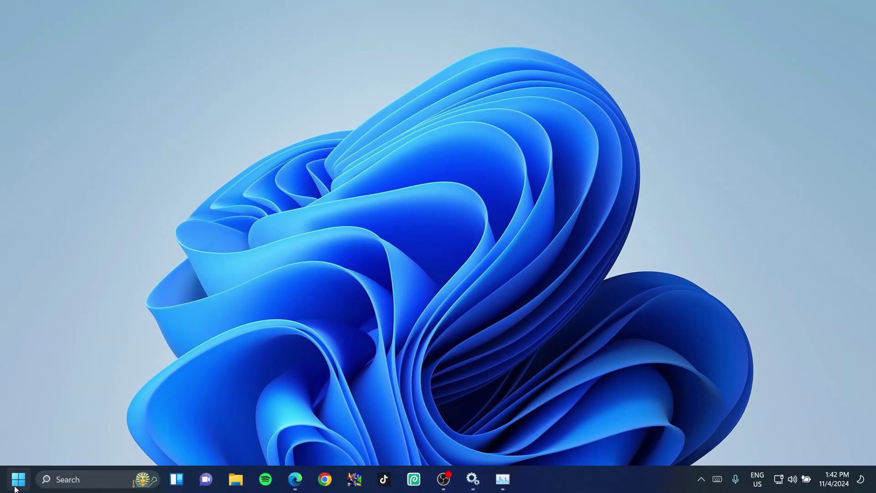
- Go to Settings > Windows Update > Advanced options > Delivery Optimization and turn off downloads from other PCs
click(15, 487)
text(se)
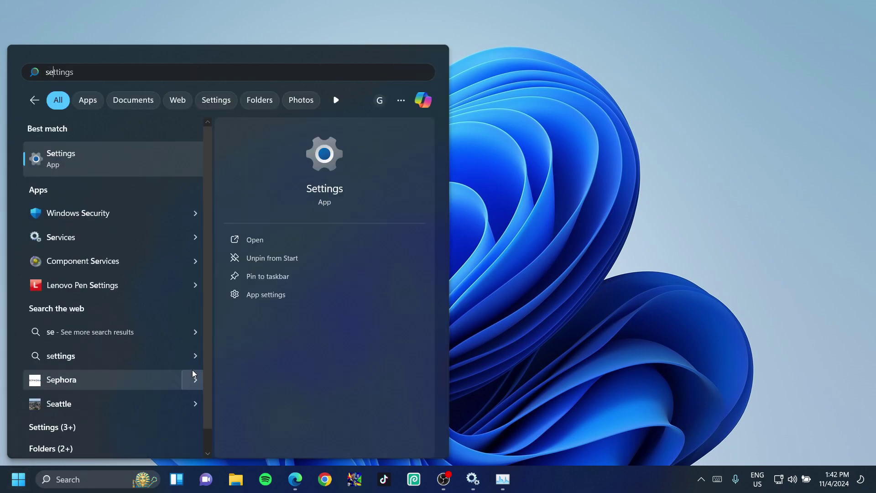
click(321, 181)
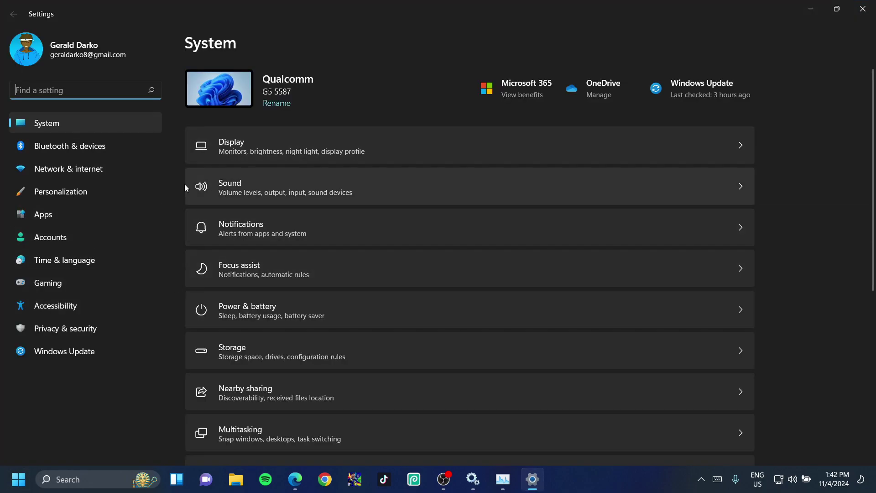
click(46, 353)
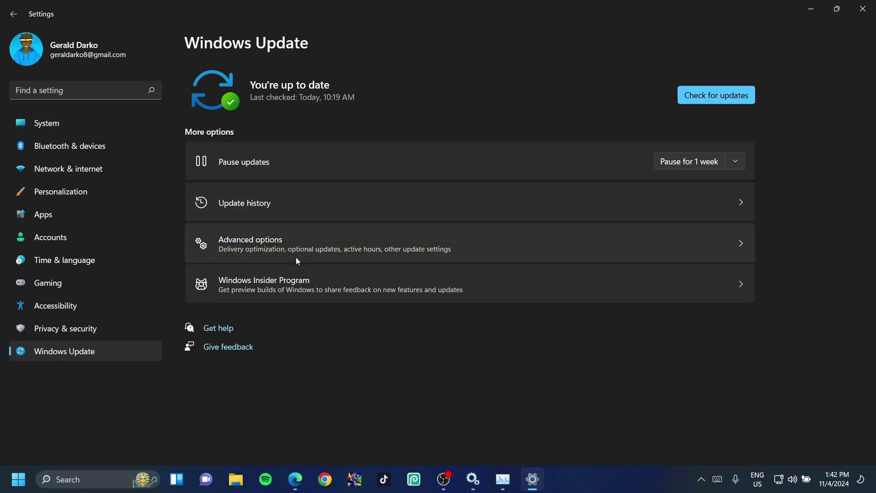
click(245, 247)
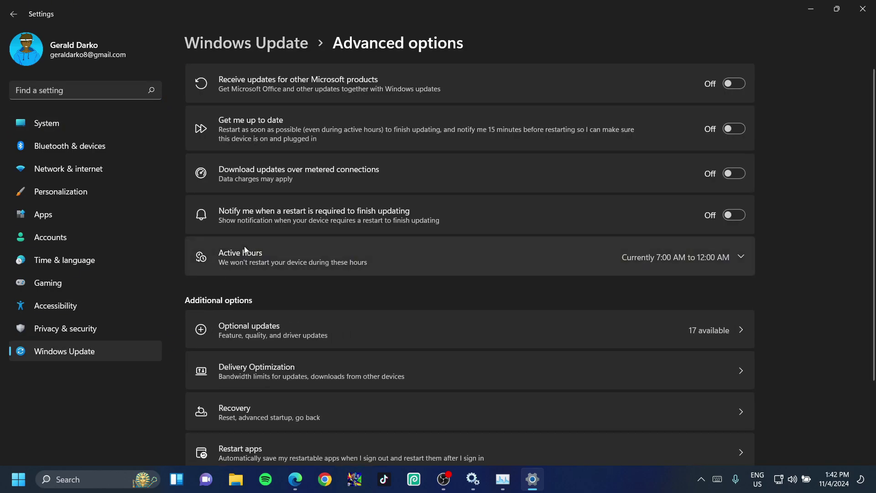
scroll(376, 229, down, 3)
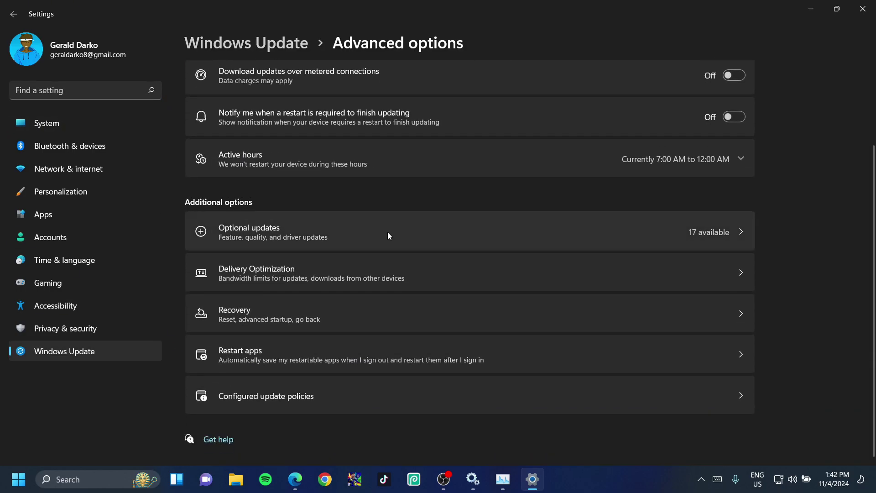
click(286, 275)
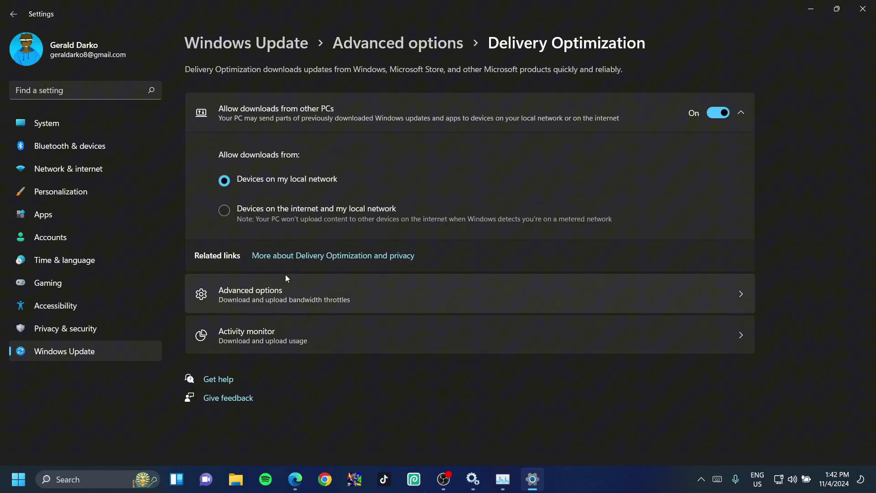
click(719, 114)
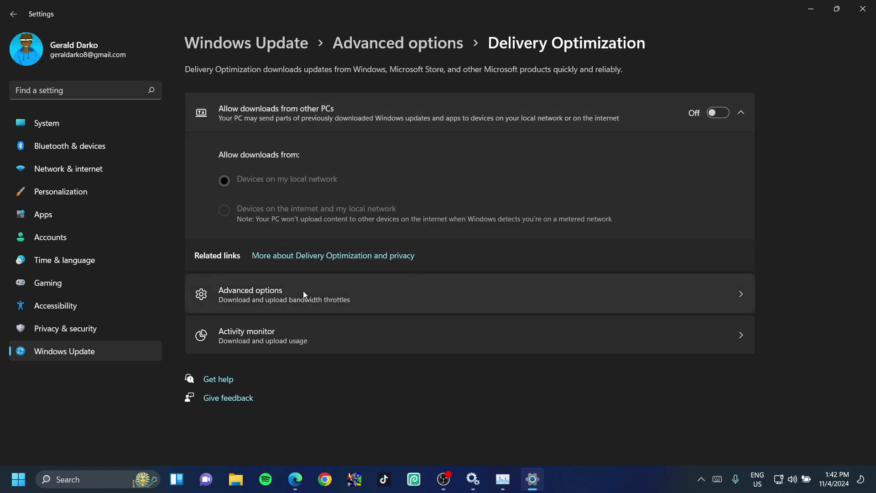
- Enable all percentage-based bandwidth limits and set them to minimum: 5% background, 5% upload, 5 GB monthly
click(288, 293)
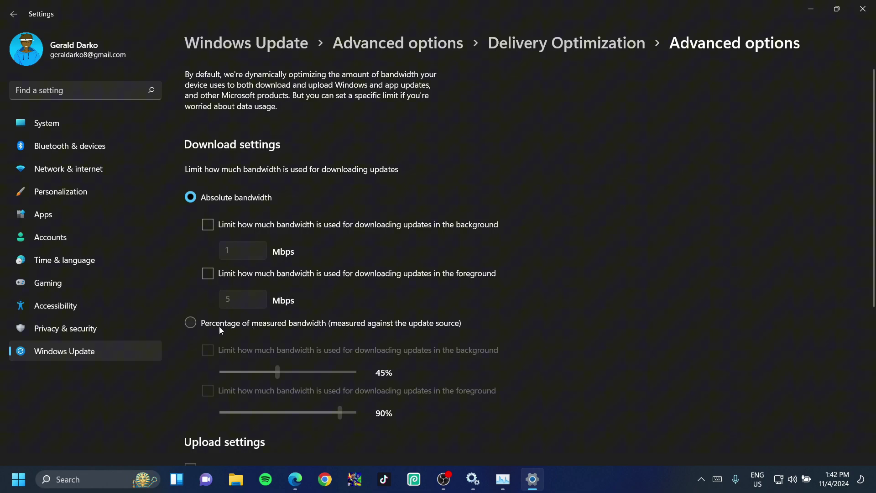
click(190, 323)
scroll(254, 296, down, 4)
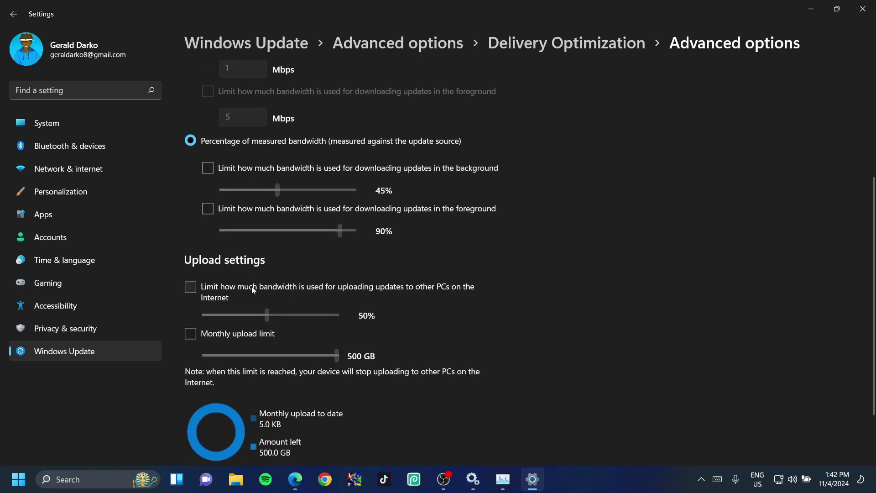
click(190, 287)
click(190, 333)
click(207, 209)
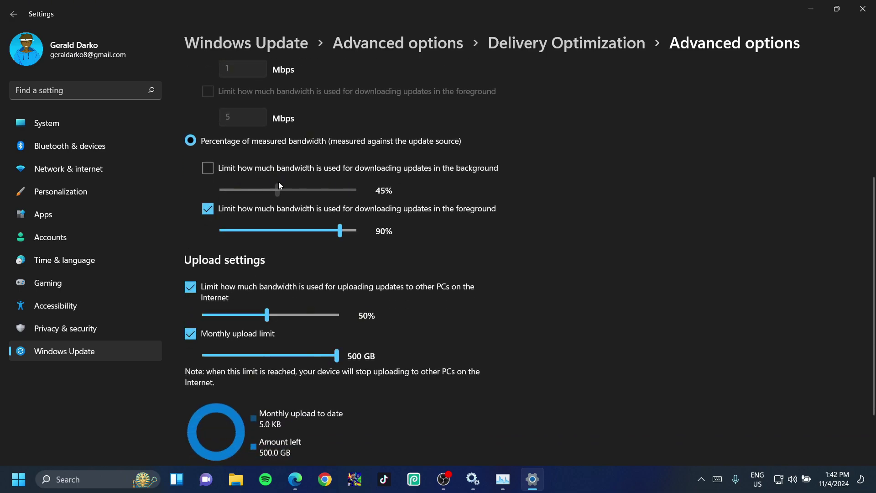
click(207, 167)
drag(278, 190, 221, 190)
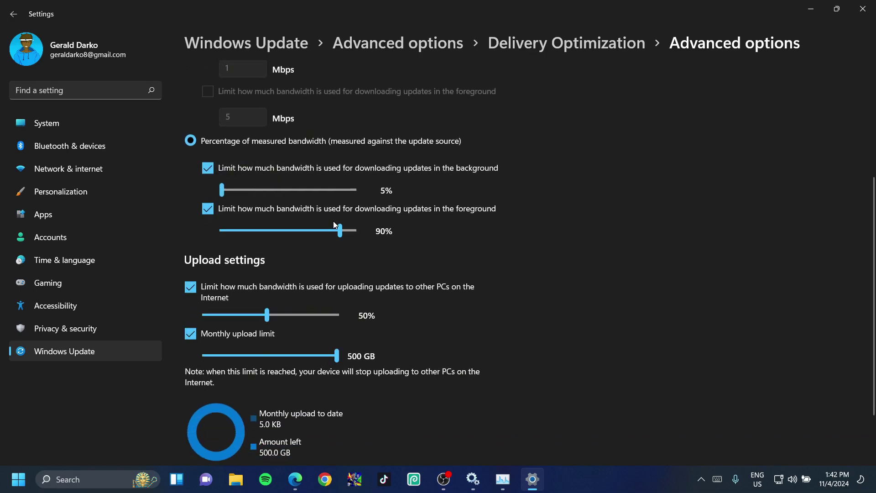
drag(340, 230, 226, 231)
drag(266, 314, 168, 315)
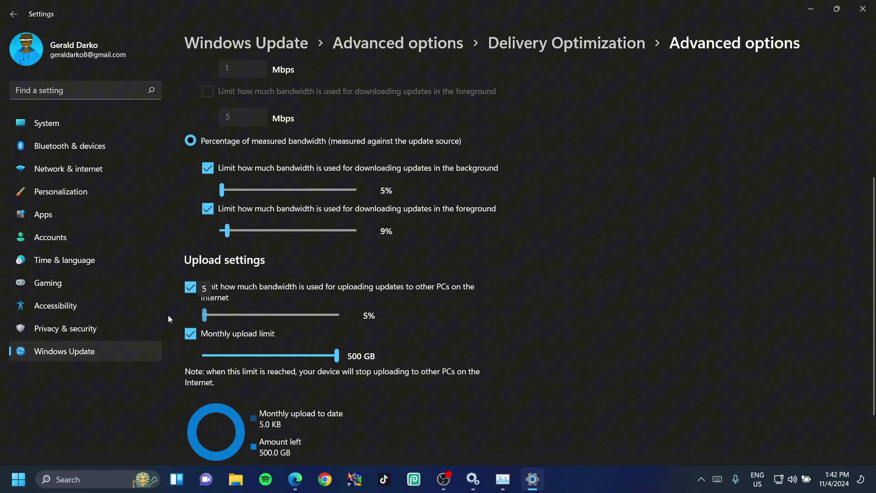
drag(332, 357, 203, 358)
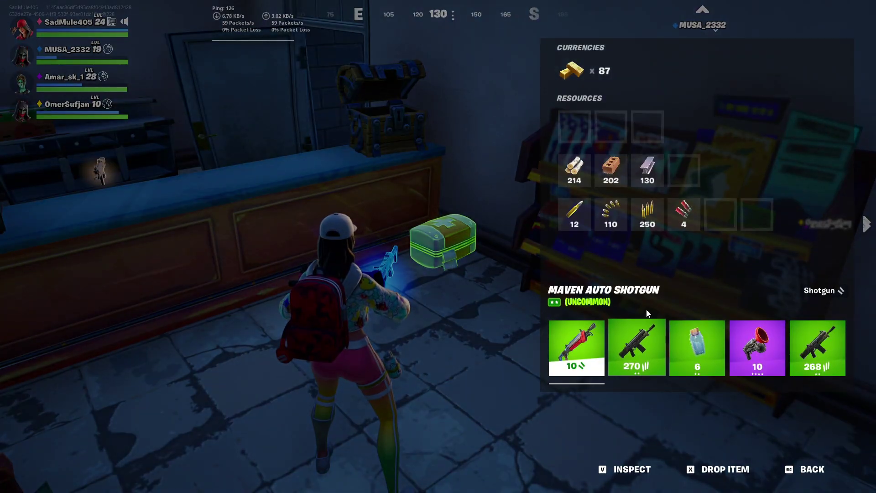
key(Tab)
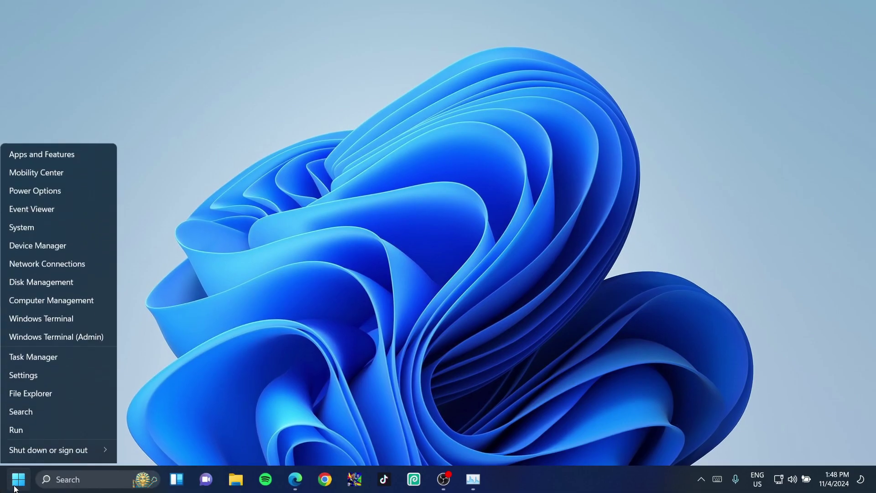
- Launch gpedit.msc from Run, maximize the editor and widen its tree pane
click(61, 413)
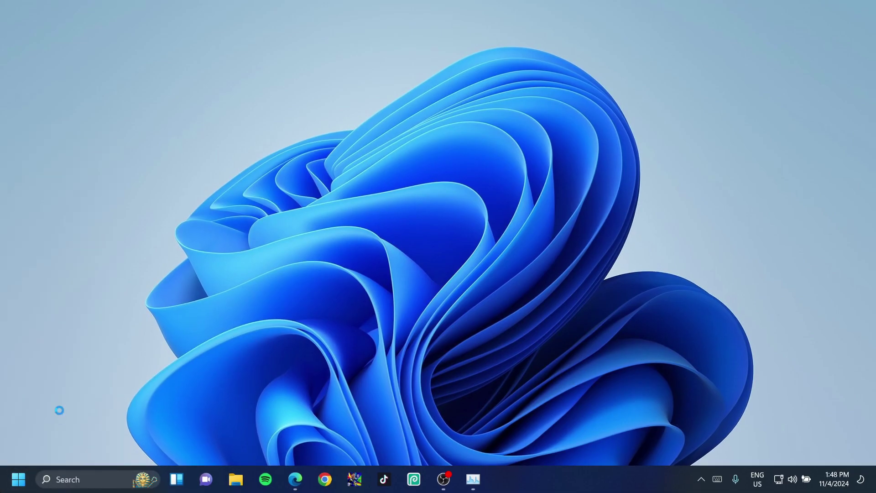
text(gpedit)
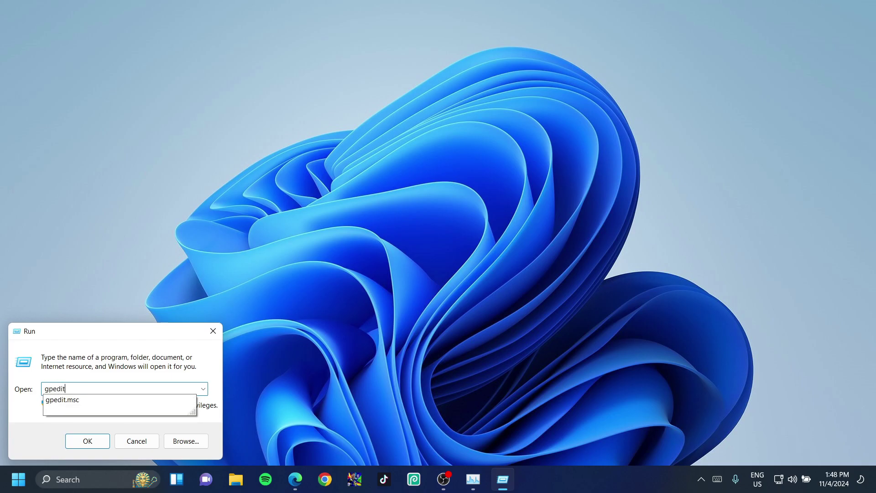
text(.msc)
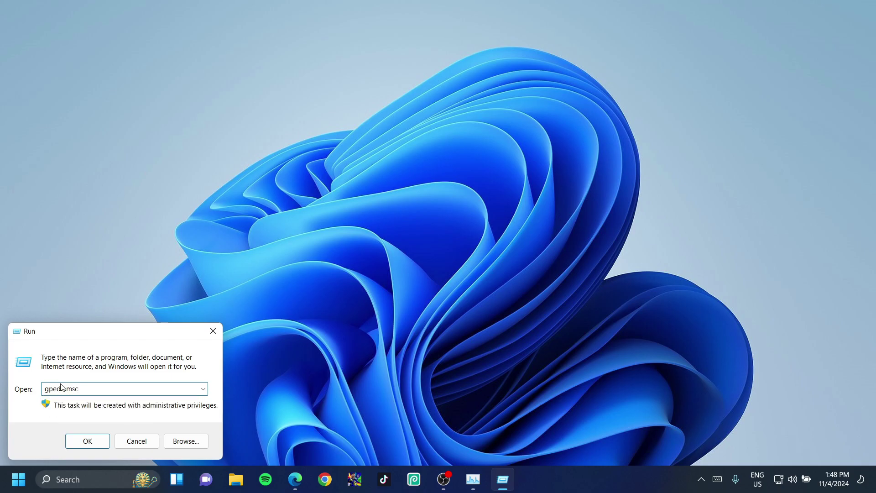
key(Return)
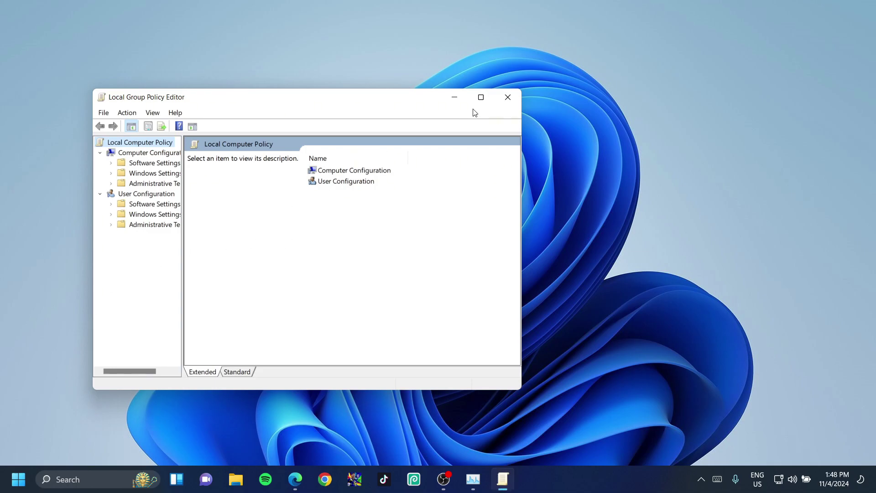
click(481, 96)
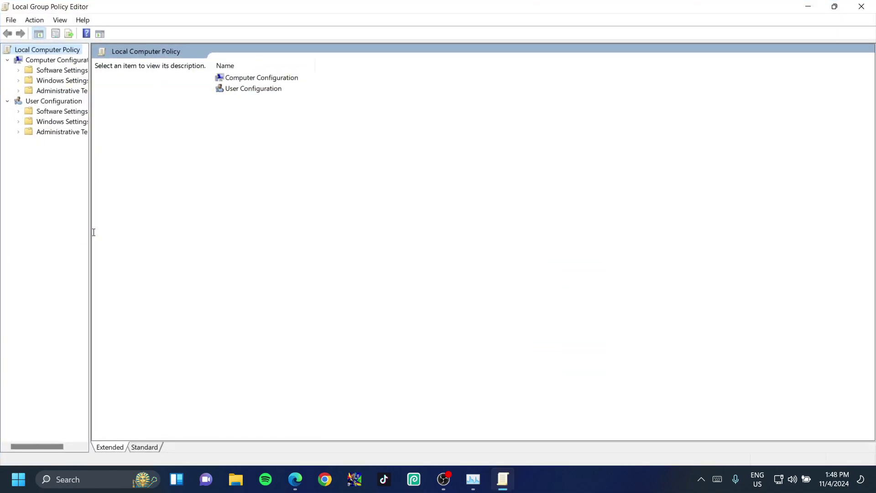
drag(89, 232, 137, 232)
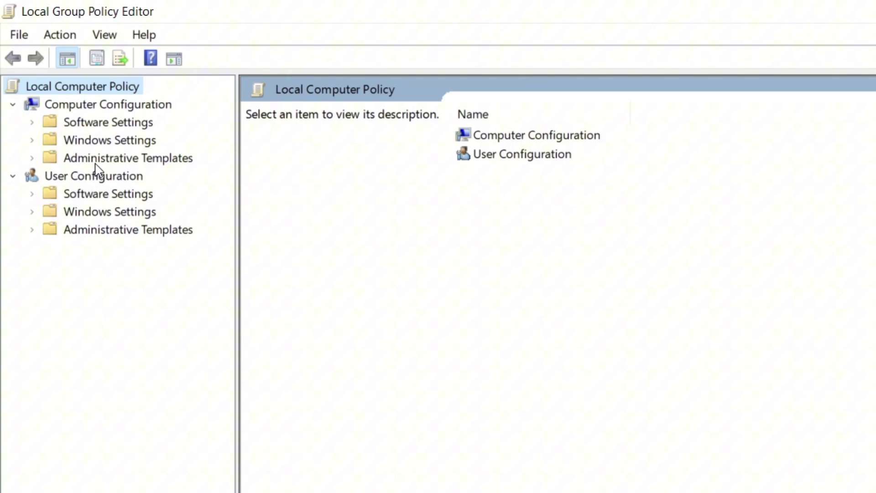
- Set Administrative Templates > Network > QoS Packet Scheduler > Limit reservable bandwidth to Disabled
click(37, 181)
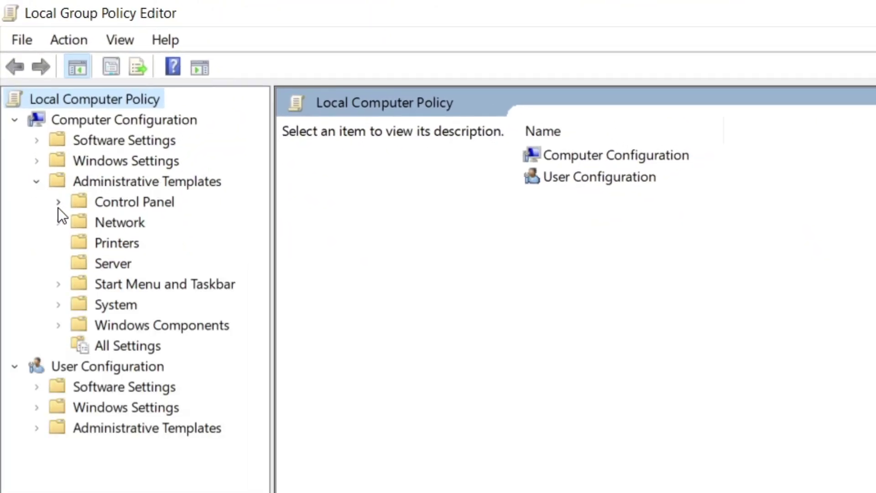
double_click(117, 223)
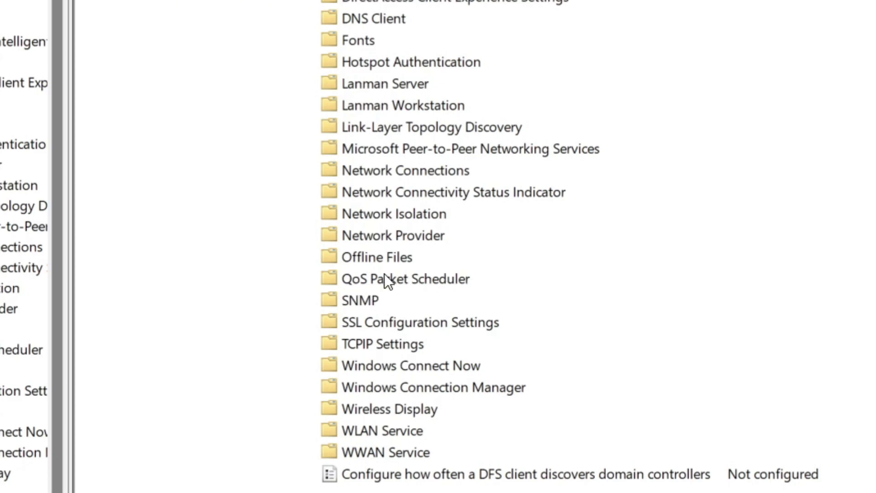
double_click(403, 278)
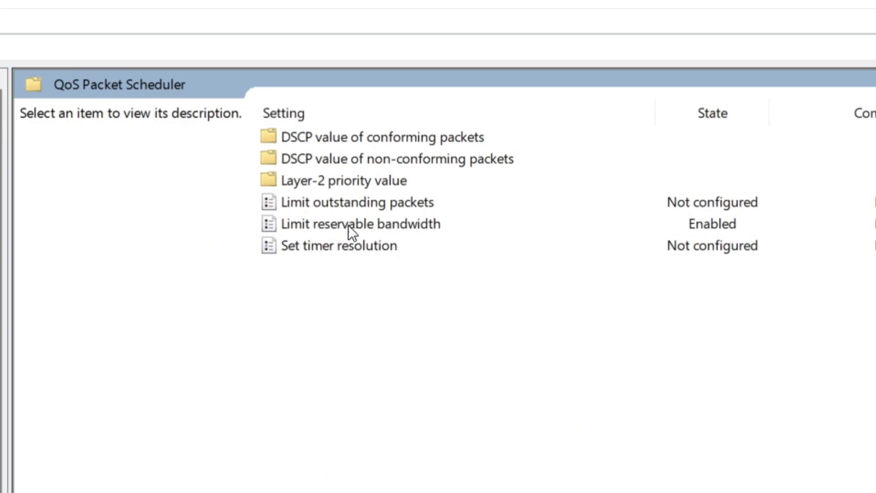
double_click(315, 224)
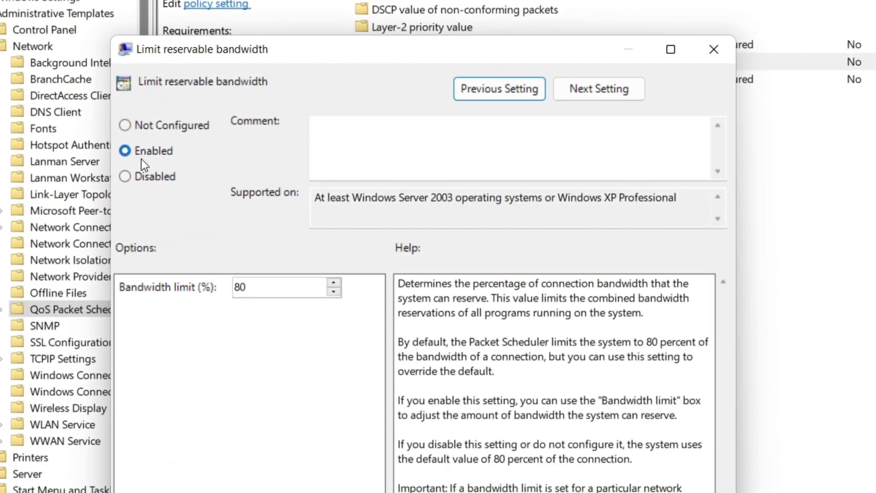
click(125, 177)
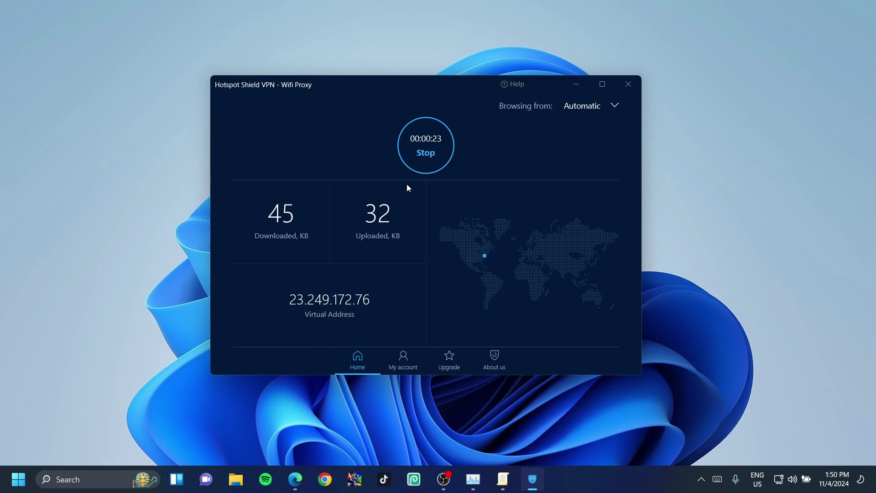
- Open Malwarebytes from the hidden tray icons and move it beside the Hotspot Shield VPN window
click(701, 480)
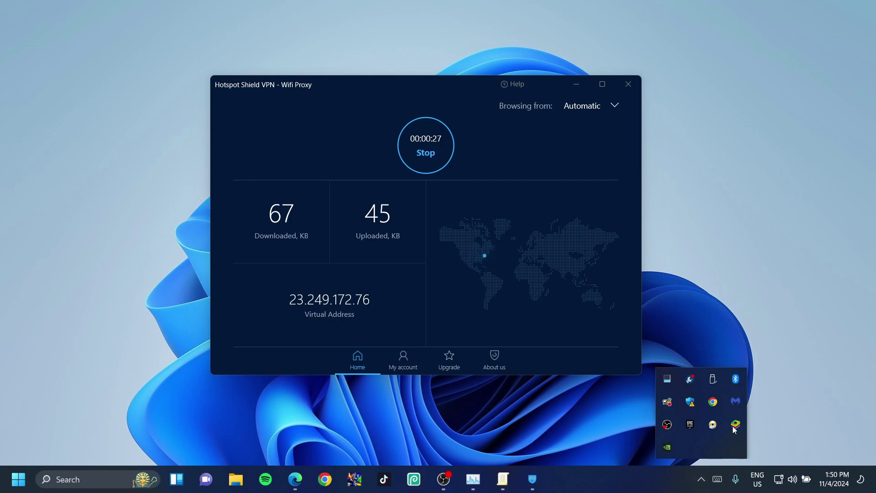
click(736, 400)
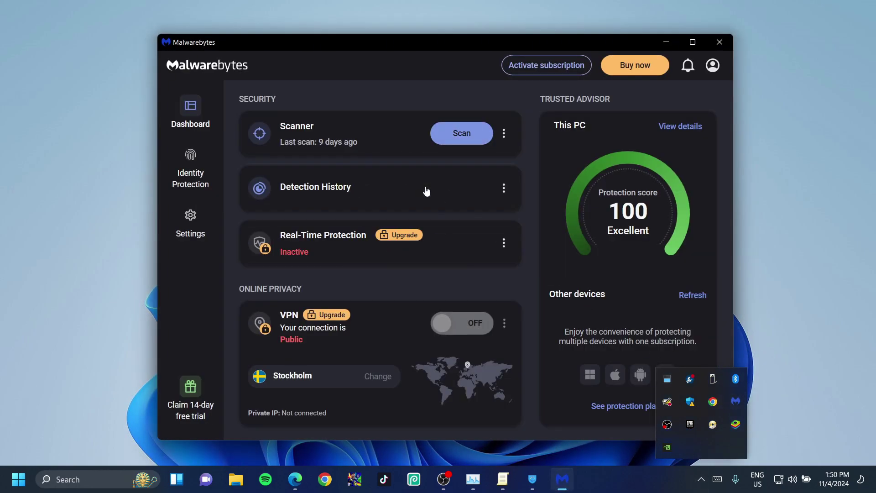
click(434, 221)
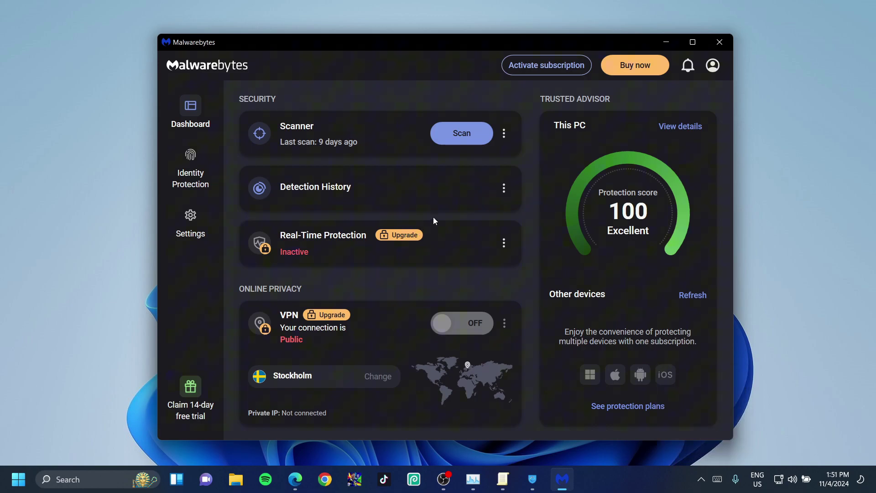
drag(485, 44, 513, 259)
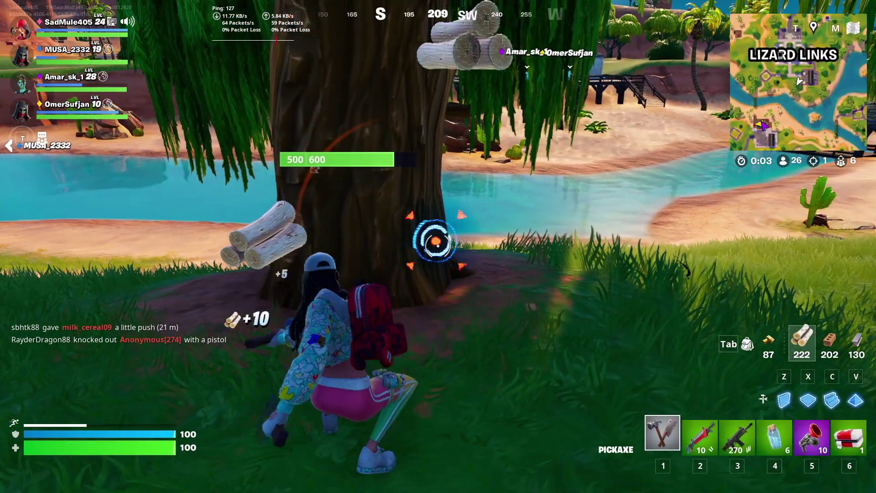
- Pickaxe the tree by the river until it falls, then run forward
click(437, 246)
click(437, 246)
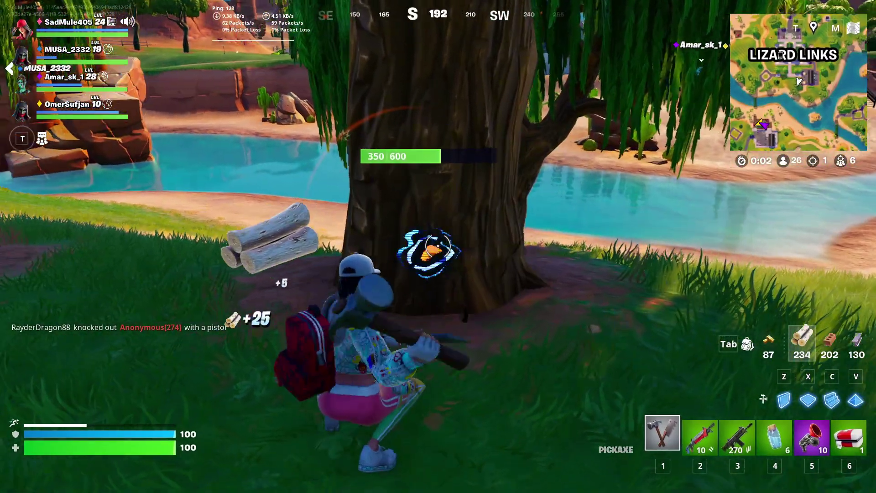
click(438, 246)
click(437, 246)
click(437, 246)
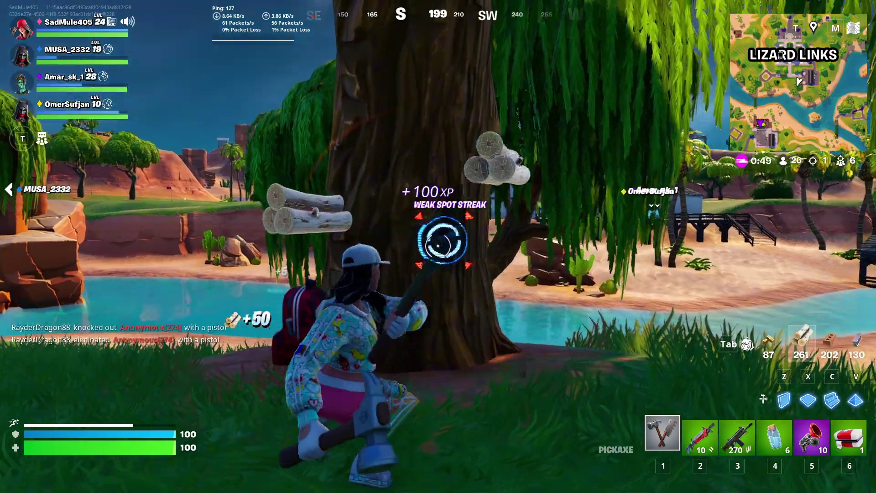
click(438, 246)
key(w)
key(w)
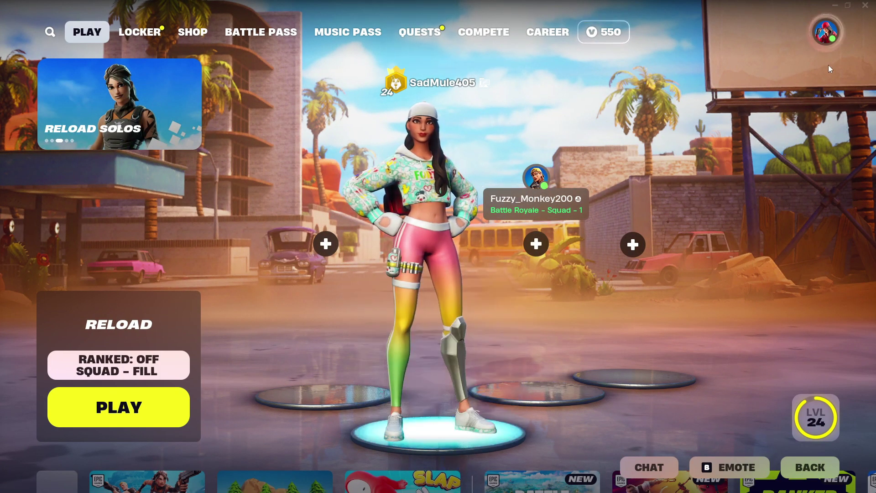
- Open Fortnite's game settings and switch to the gameplay category
click(829, 34)
click(602, 366)
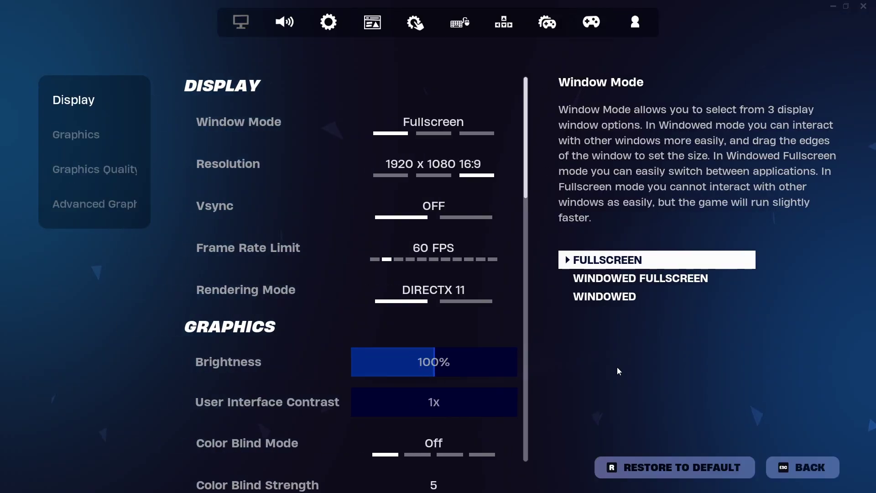
click(321, 25)
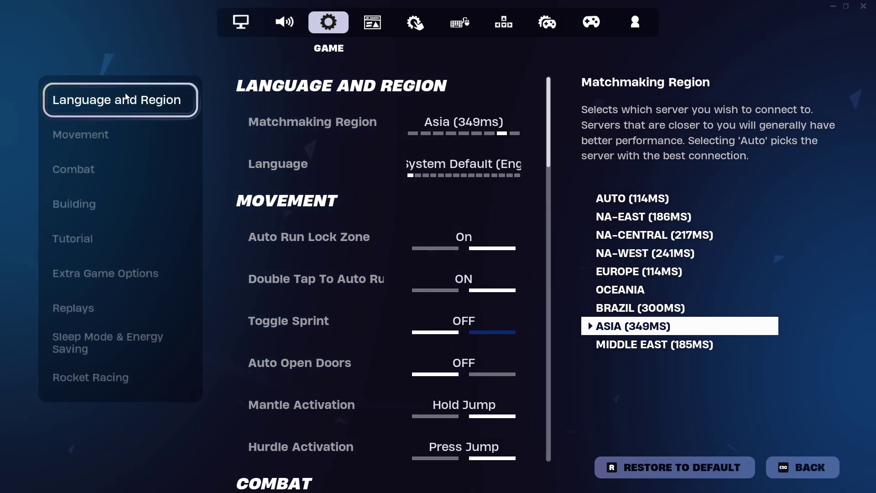
- Cycle through matchmaking regions comparing ping, pick Europe (114ms) and apply
click(299, 123)
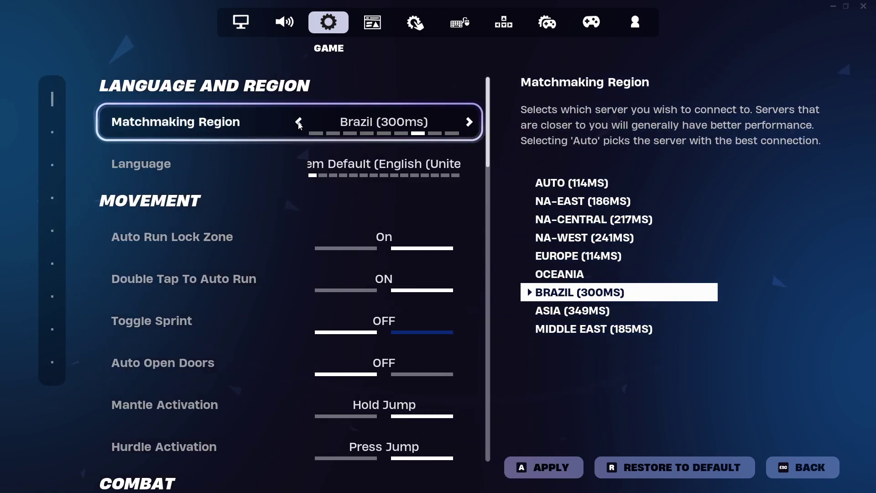
click(299, 123)
click(299, 122)
click(299, 122)
click(299, 122)
click(299, 122)
click(299, 123)
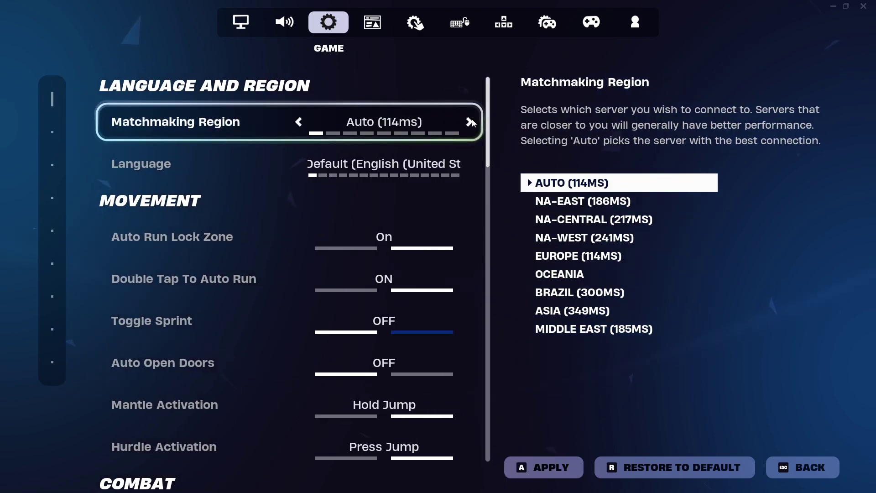
click(469, 122)
click(470, 123)
click(469, 123)
click(469, 122)
click(470, 123)
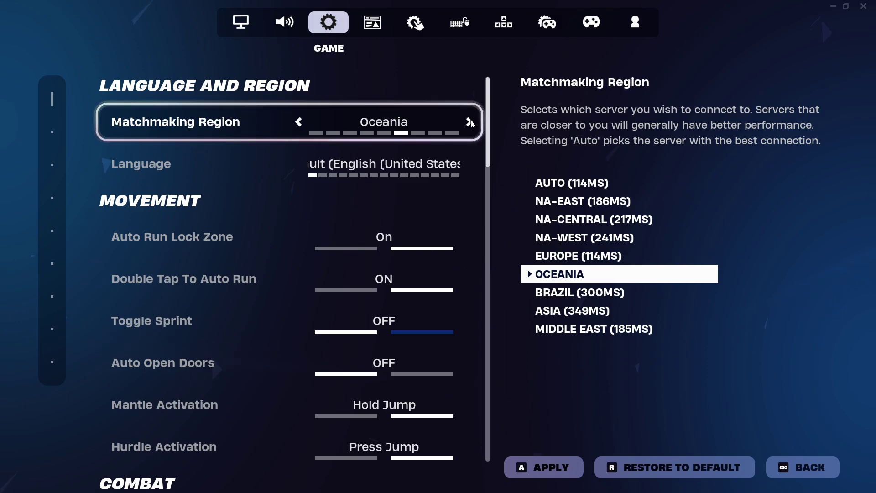
click(299, 123)
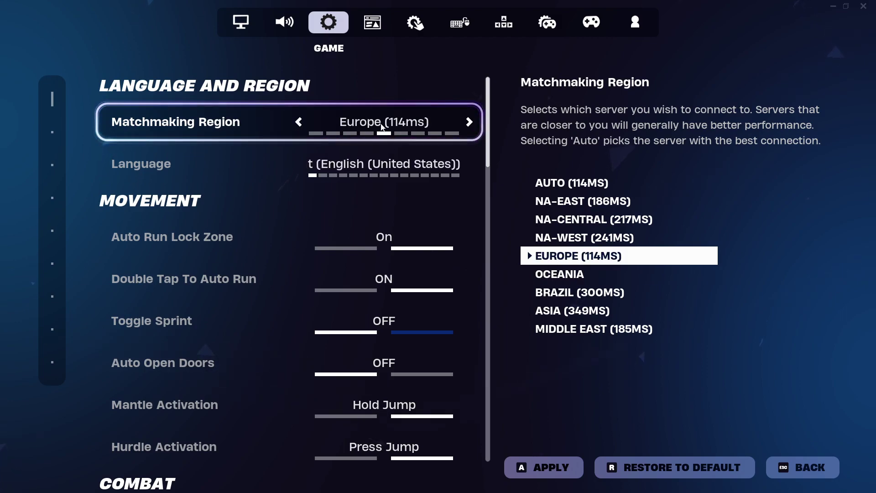
click(518, 464)
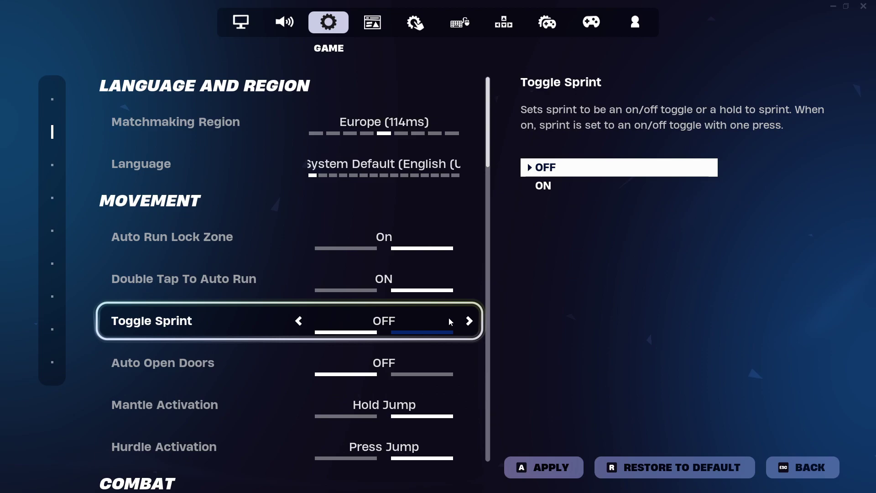
click(529, 468)
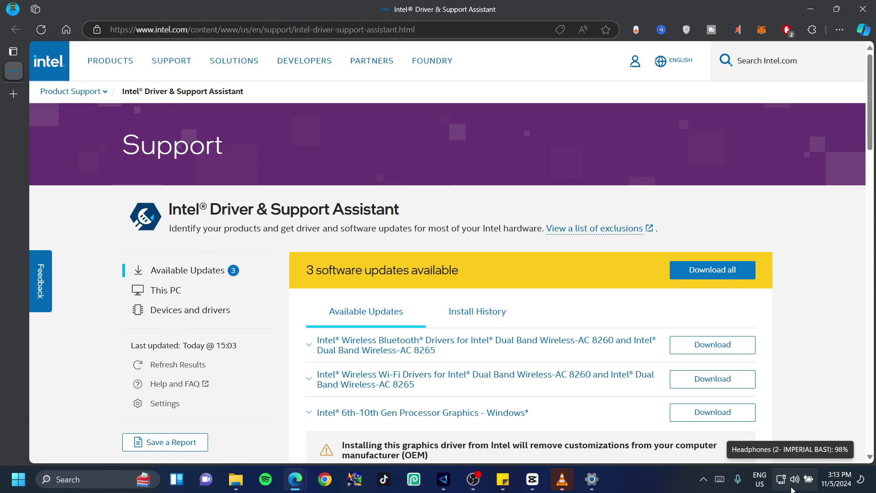
- Turn Wi-Fi on from the Windows Quick Settings panel
click(791, 487)
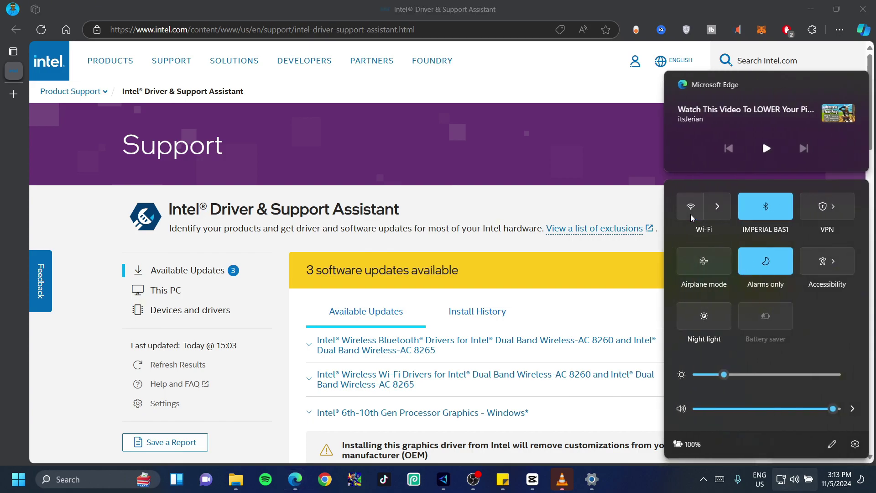
click(691, 206)
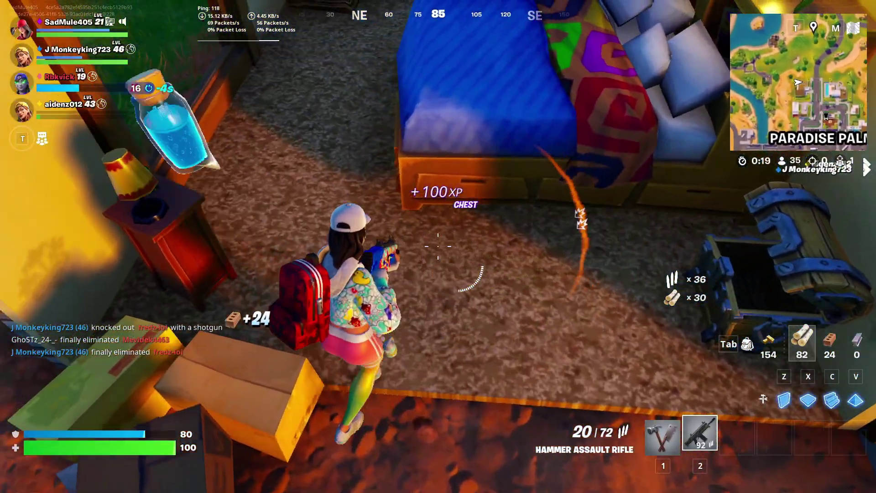
- Pick up the assault rifle from the chest and equip the Small Shield Potion
key(e)
key(6)
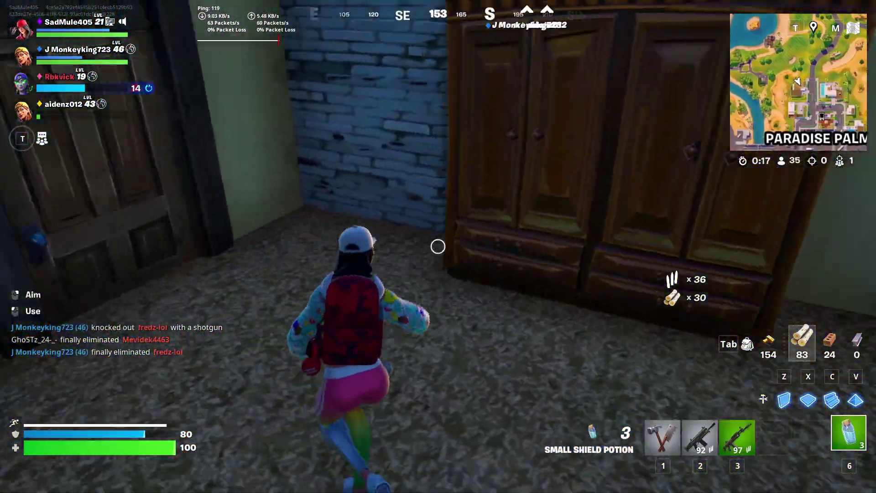